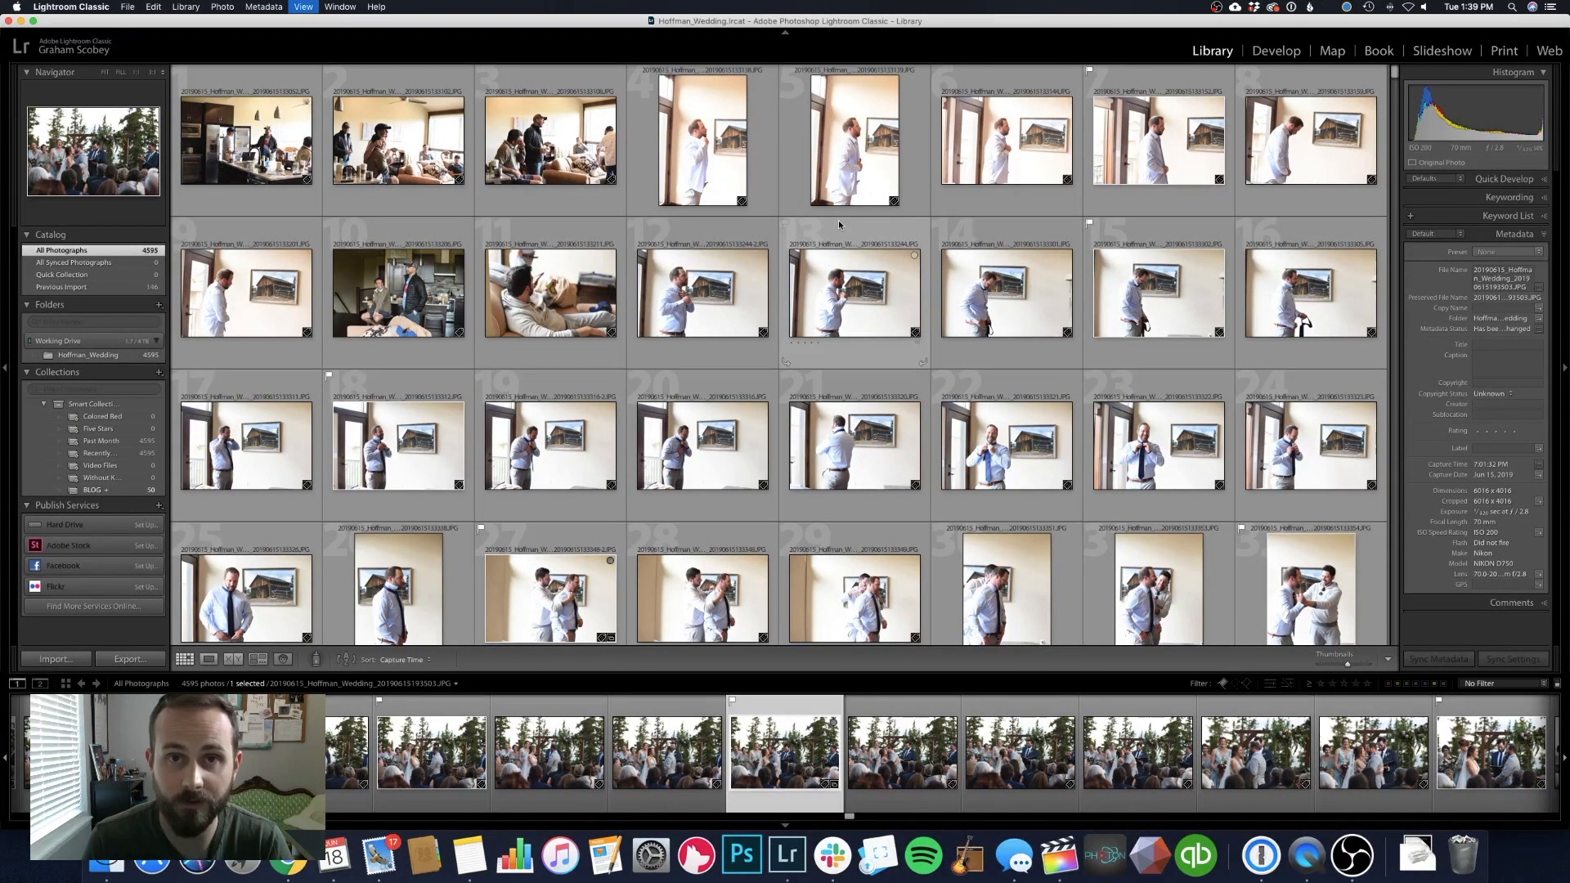
Open the library filter bar and set the second metadata column to Camera Serial Number
{"action": "key", "text": "backslash"}
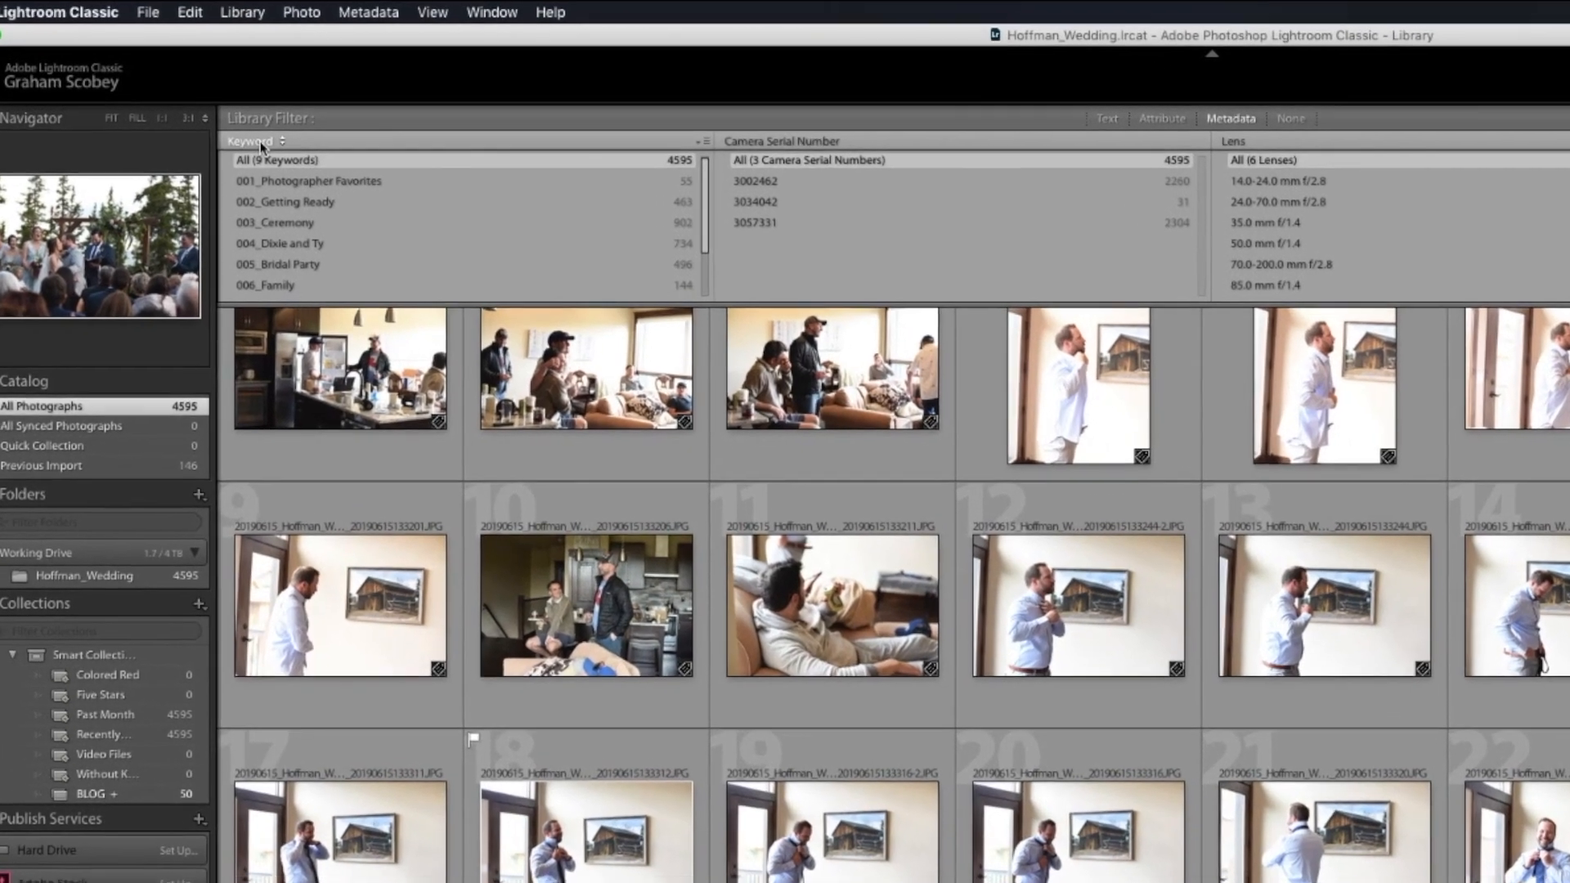
{"action": "left_click", "coordinate": [216, 106]}
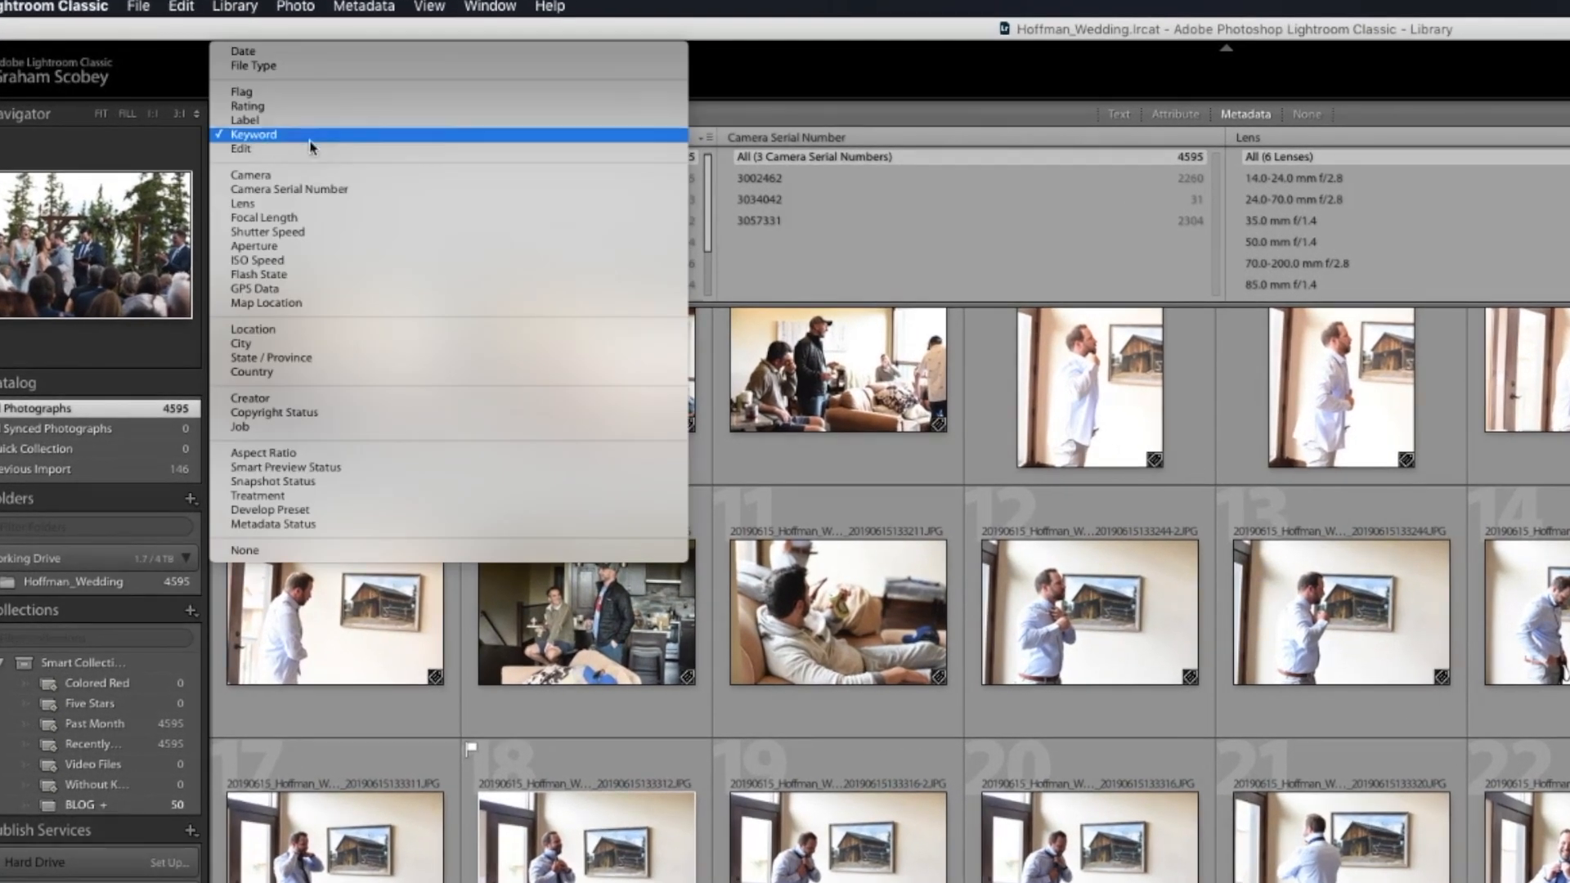
{"action": "left_click", "coordinate": [762, 116]}
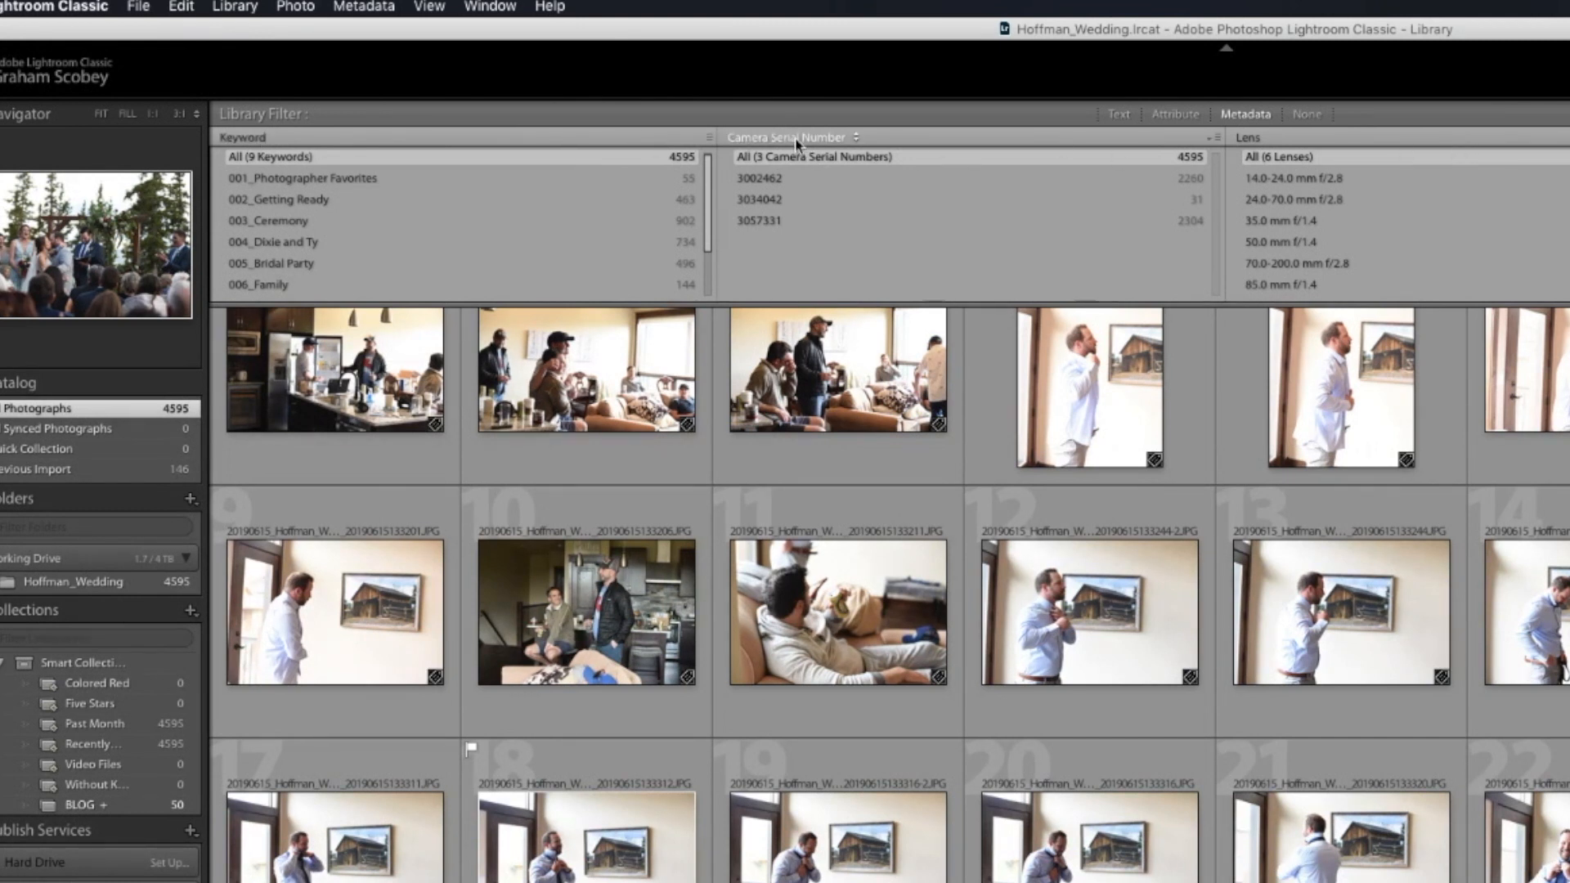
{"action": "left_click", "coordinate": [819, 138]}
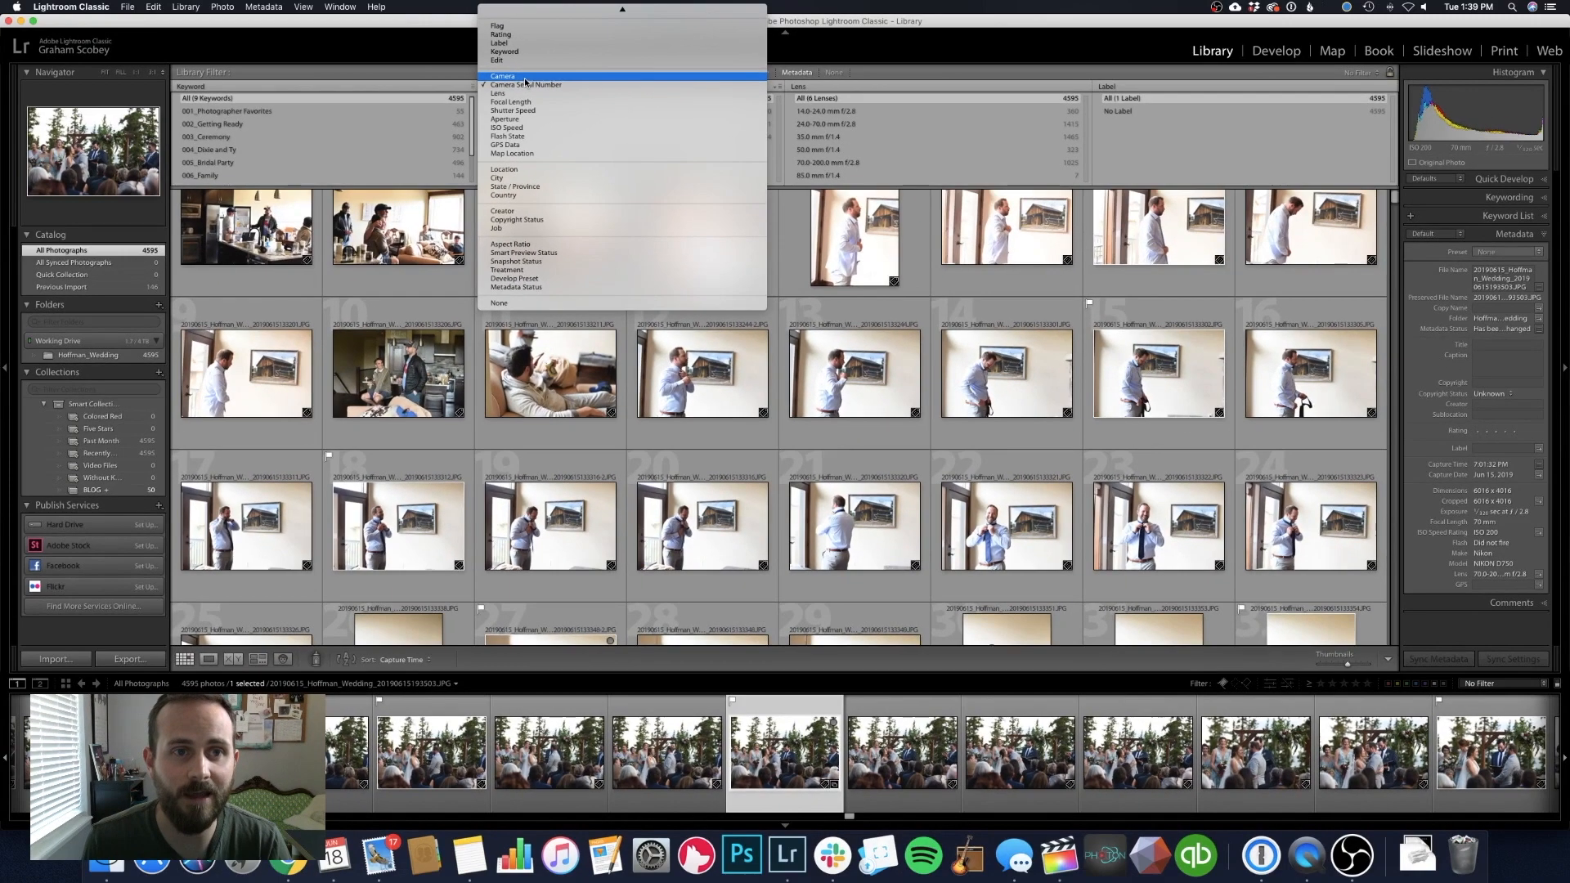
{"action": "left_click", "coordinate": [524, 81]}
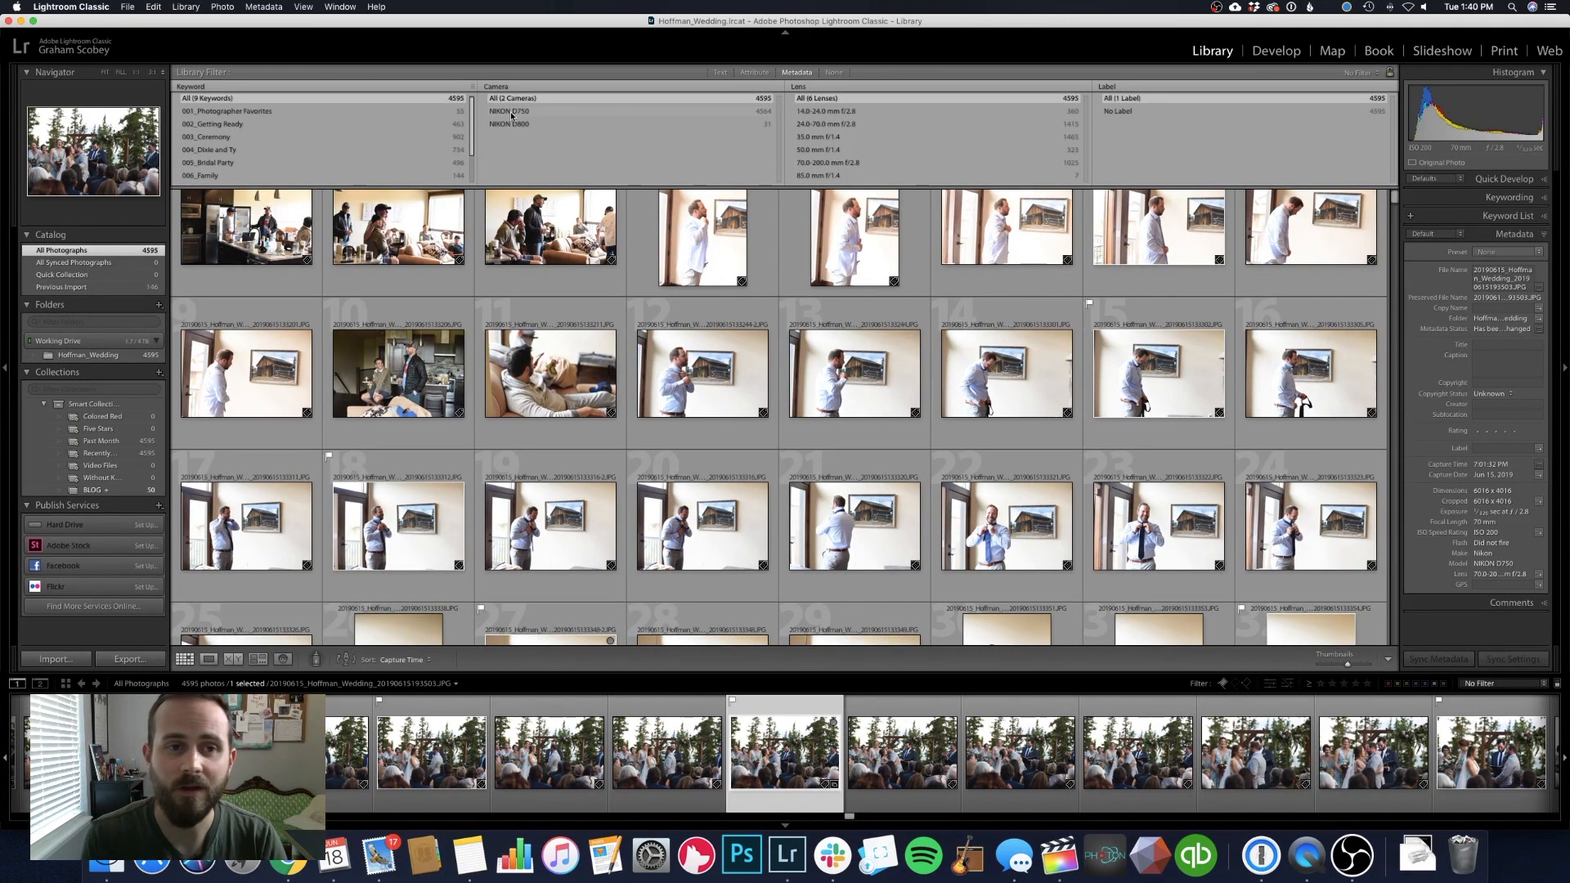
{"action": "left_click", "coordinate": [495, 86]}
{"action": "left_click", "coordinate": [500, 91]}
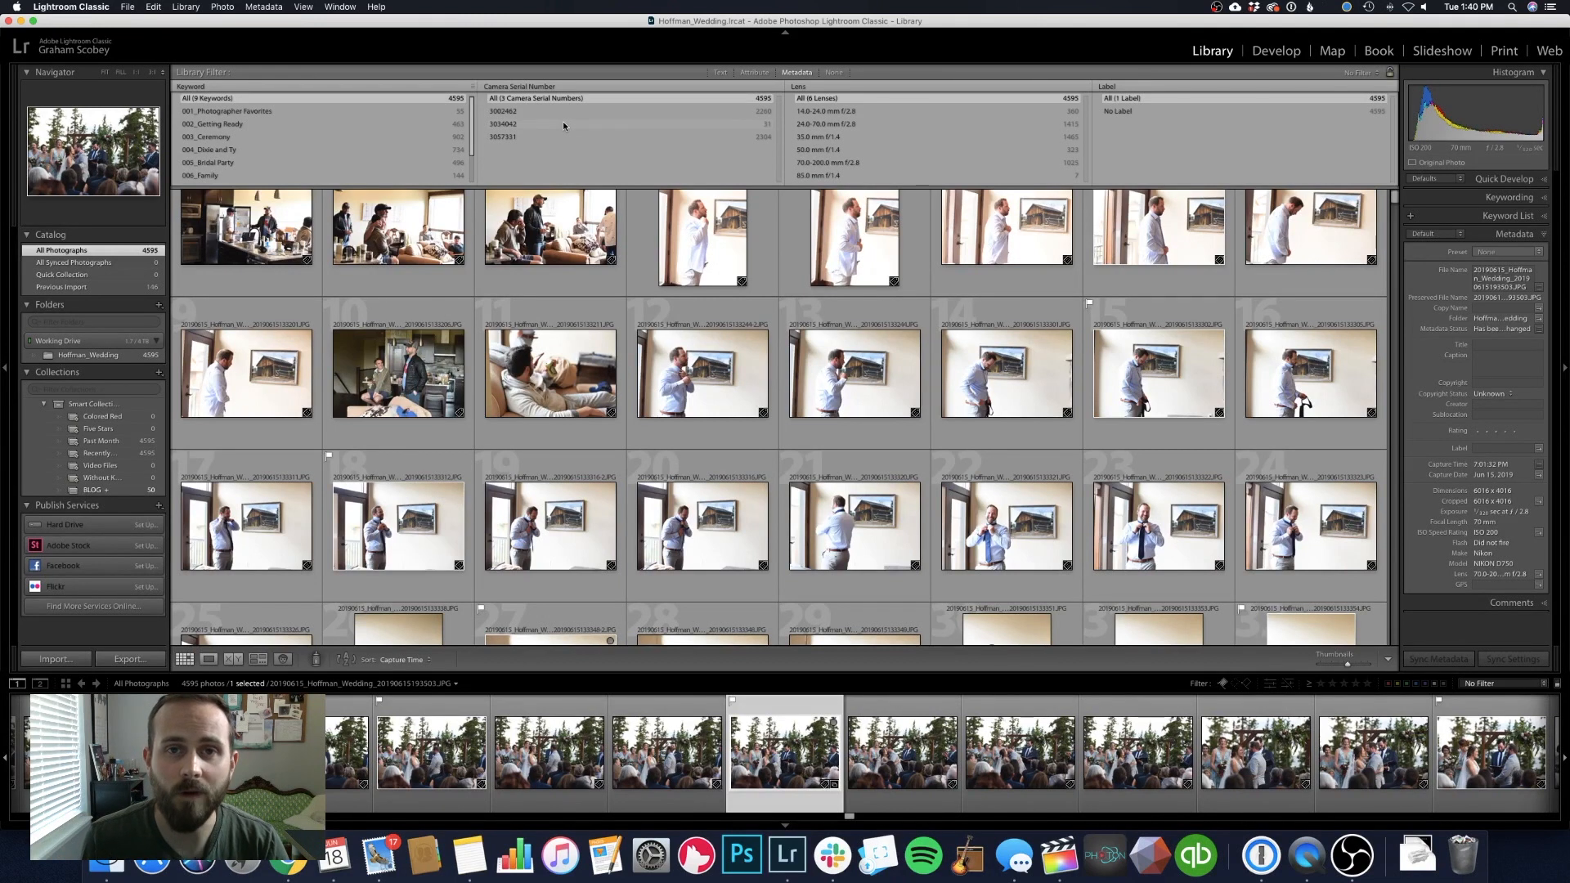
Filter to camera serial number 3057331 and open the first-kiss ceremony photo in loupe view
{"action": "left_click", "coordinate": [513, 137]}
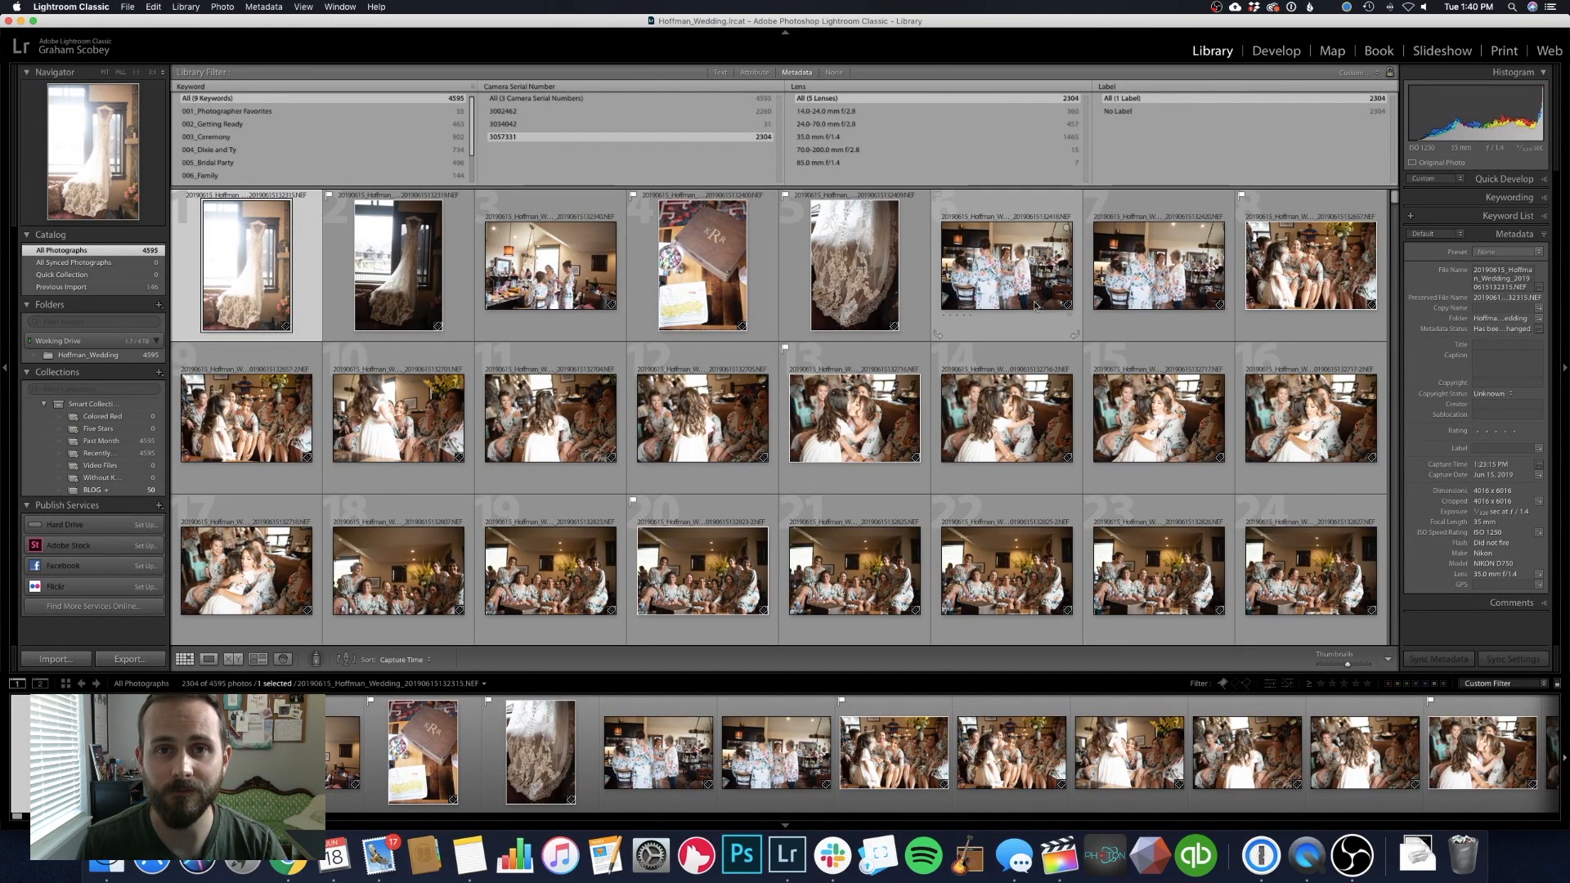
{"action": "left_click_drag", "start_coordinate": [1394, 198], "coordinate": [1395, 478]}
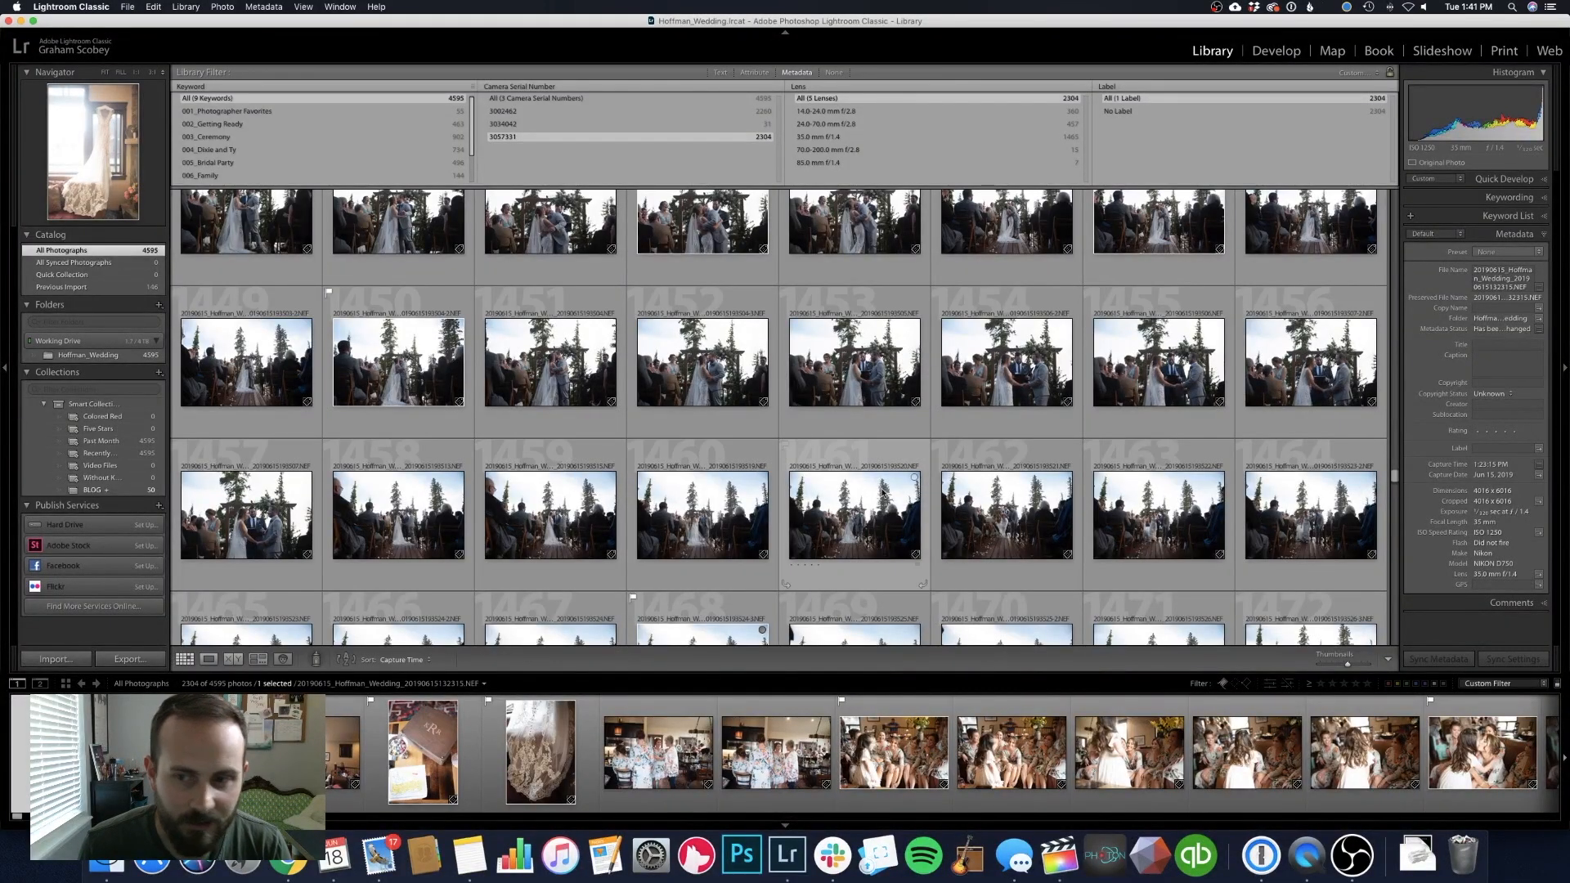
{"action": "scroll", "coordinate": [884, 493], "scroll_direction": "up", "scroll_amount": 3}
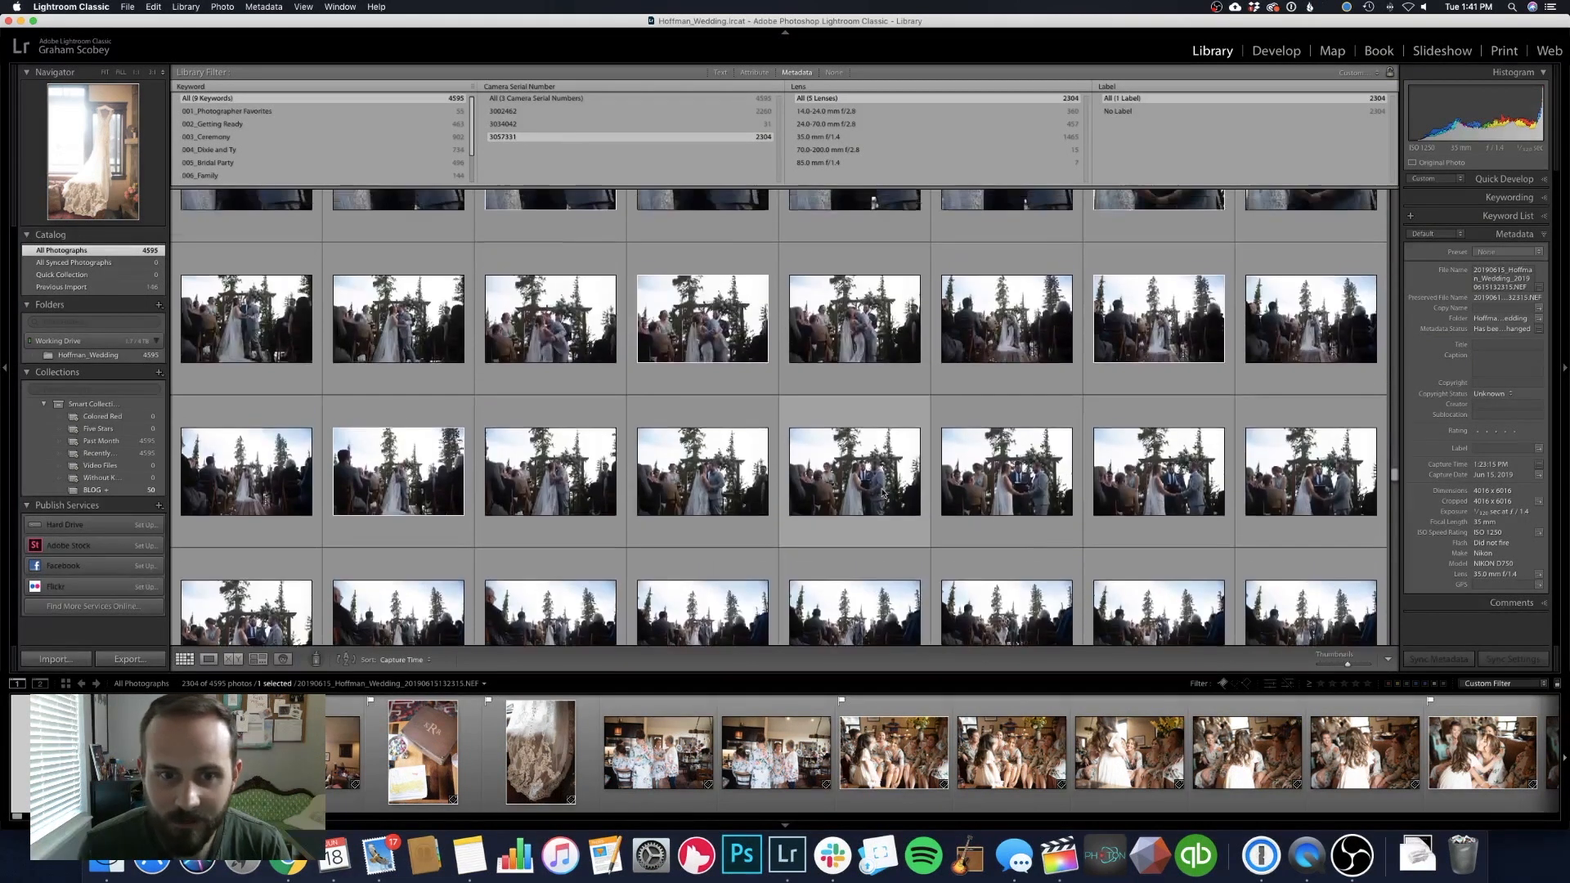
{"action": "scroll", "coordinate": [883, 493], "scroll_direction": "up", "scroll_amount": 3}
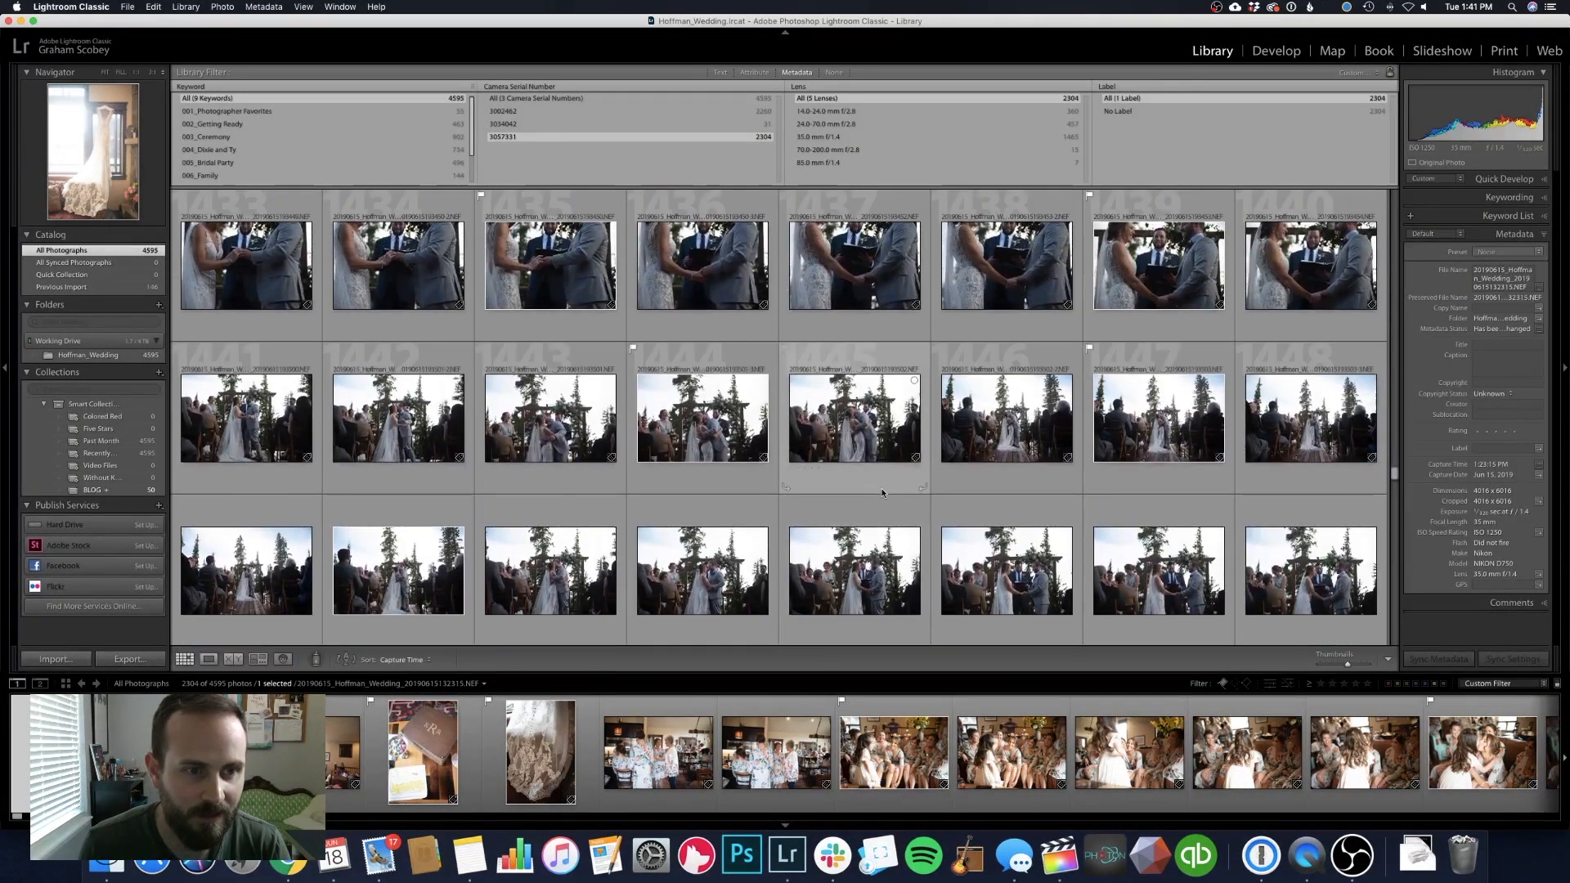
{"action": "left_click", "coordinate": [375, 433]}
{"action": "double_click", "coordinate": [374, 434]}
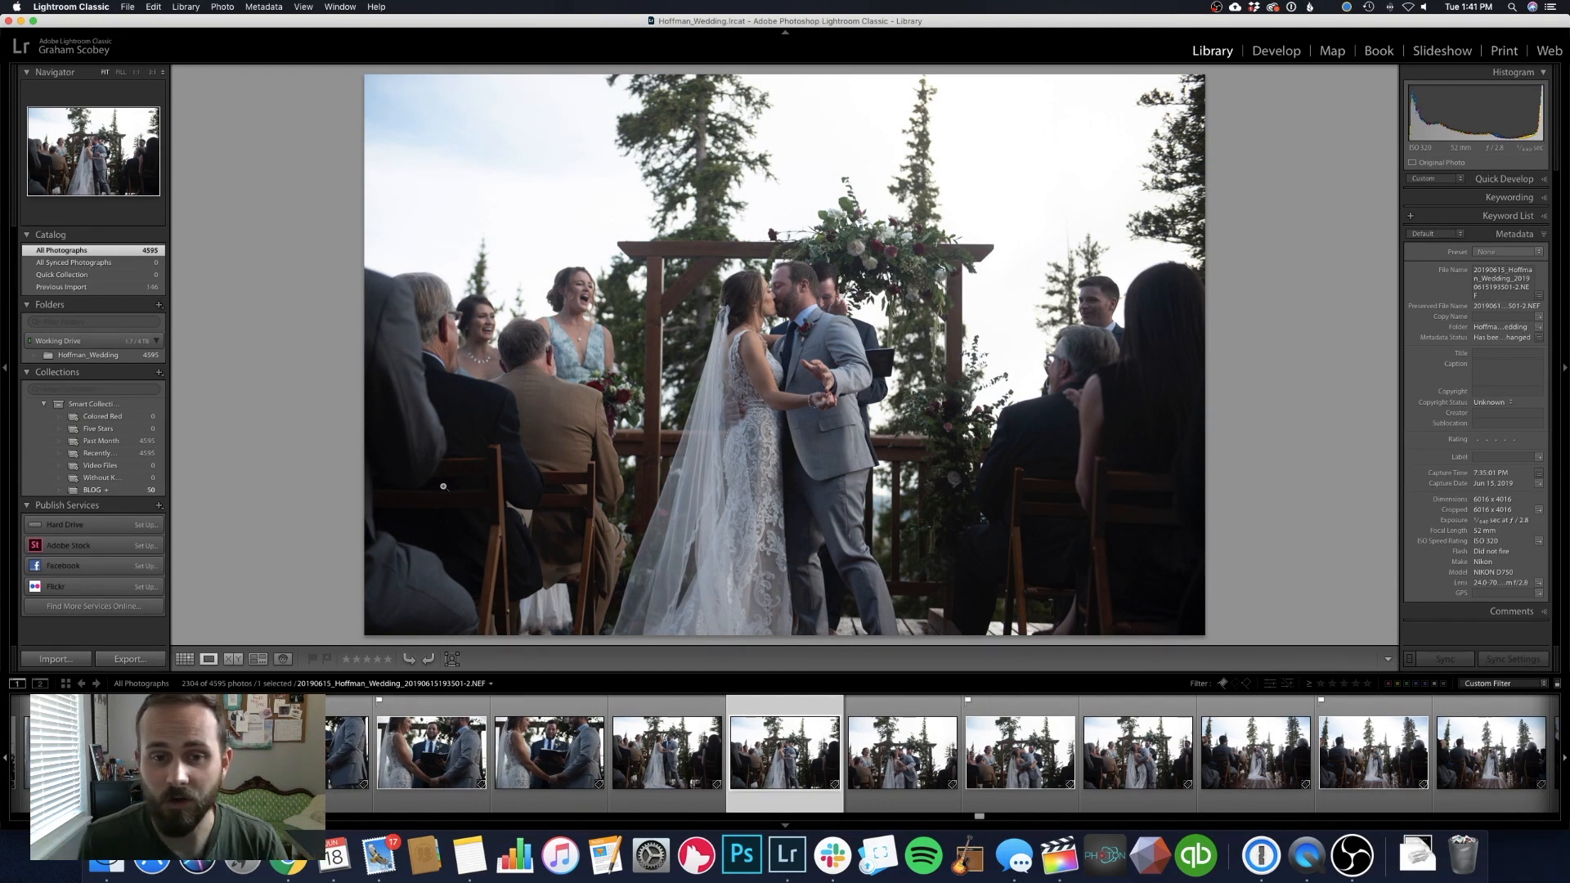
Examine the first-kiss photo's capture time in the metadata panel, then return to the grid
{"action": "key", "text": "Left"}
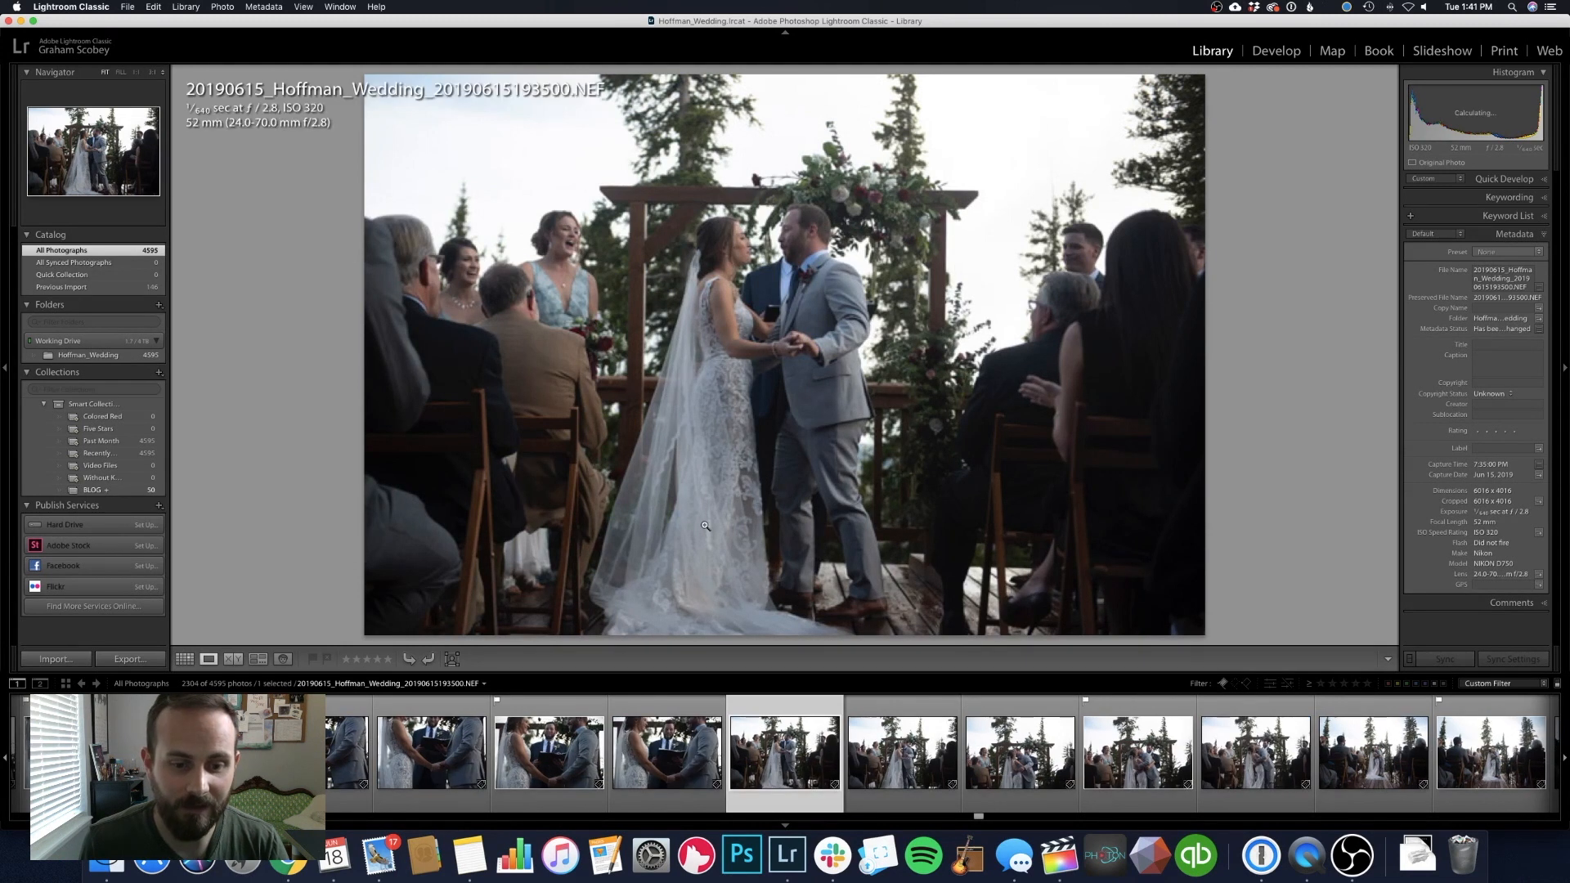
{"action": "key", "text": "g"}
{"action": "double_click", "coordinate": [413, 448]}
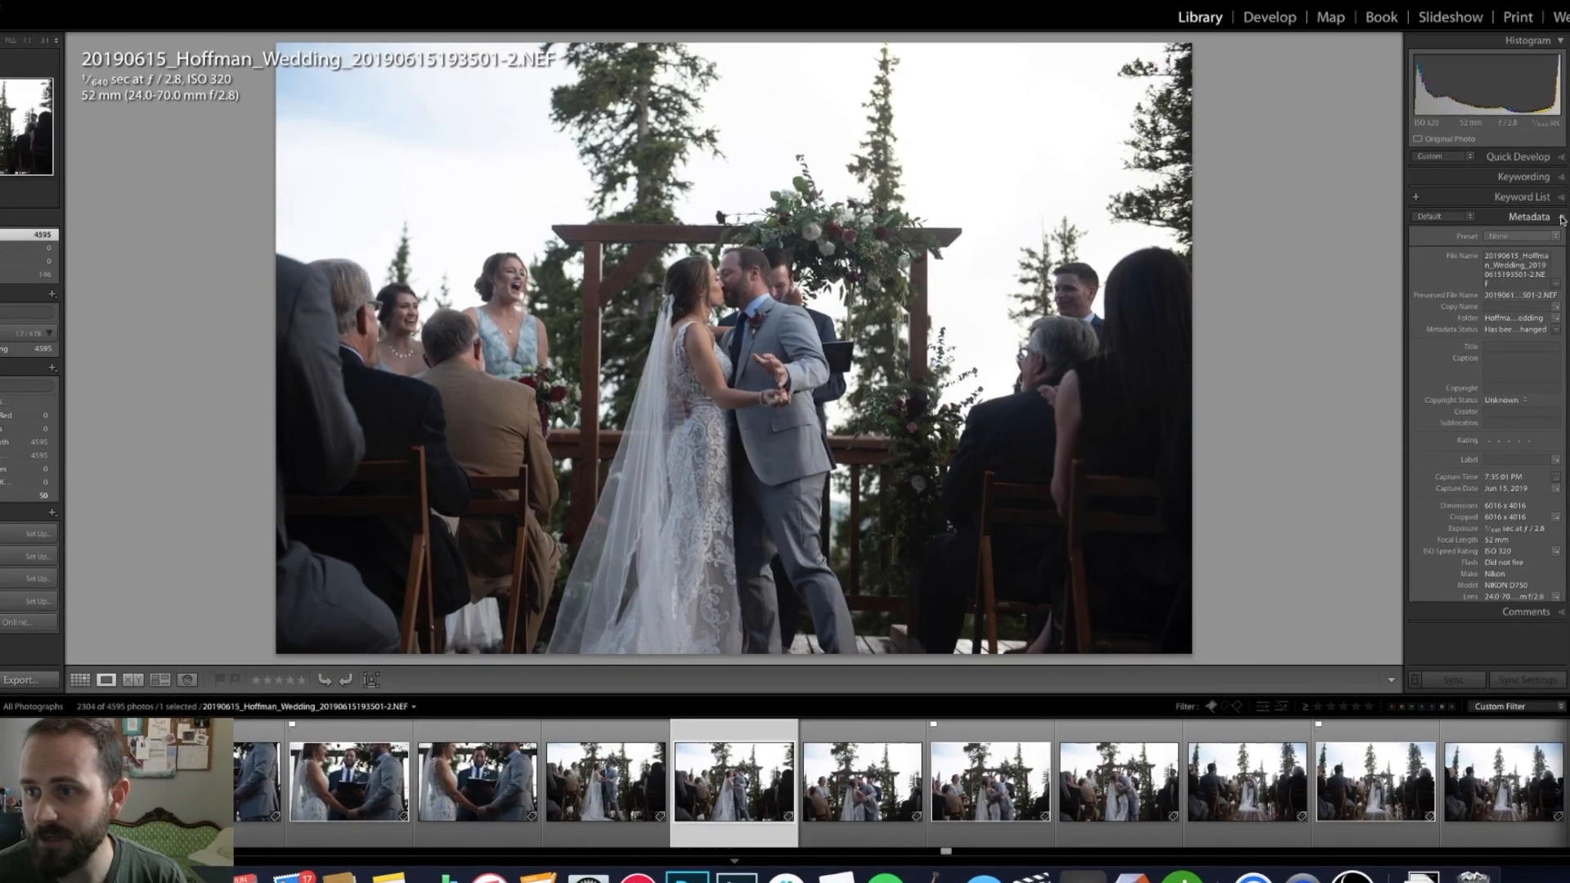
{"action": "left_click", "coordinate": [1544, 237]}
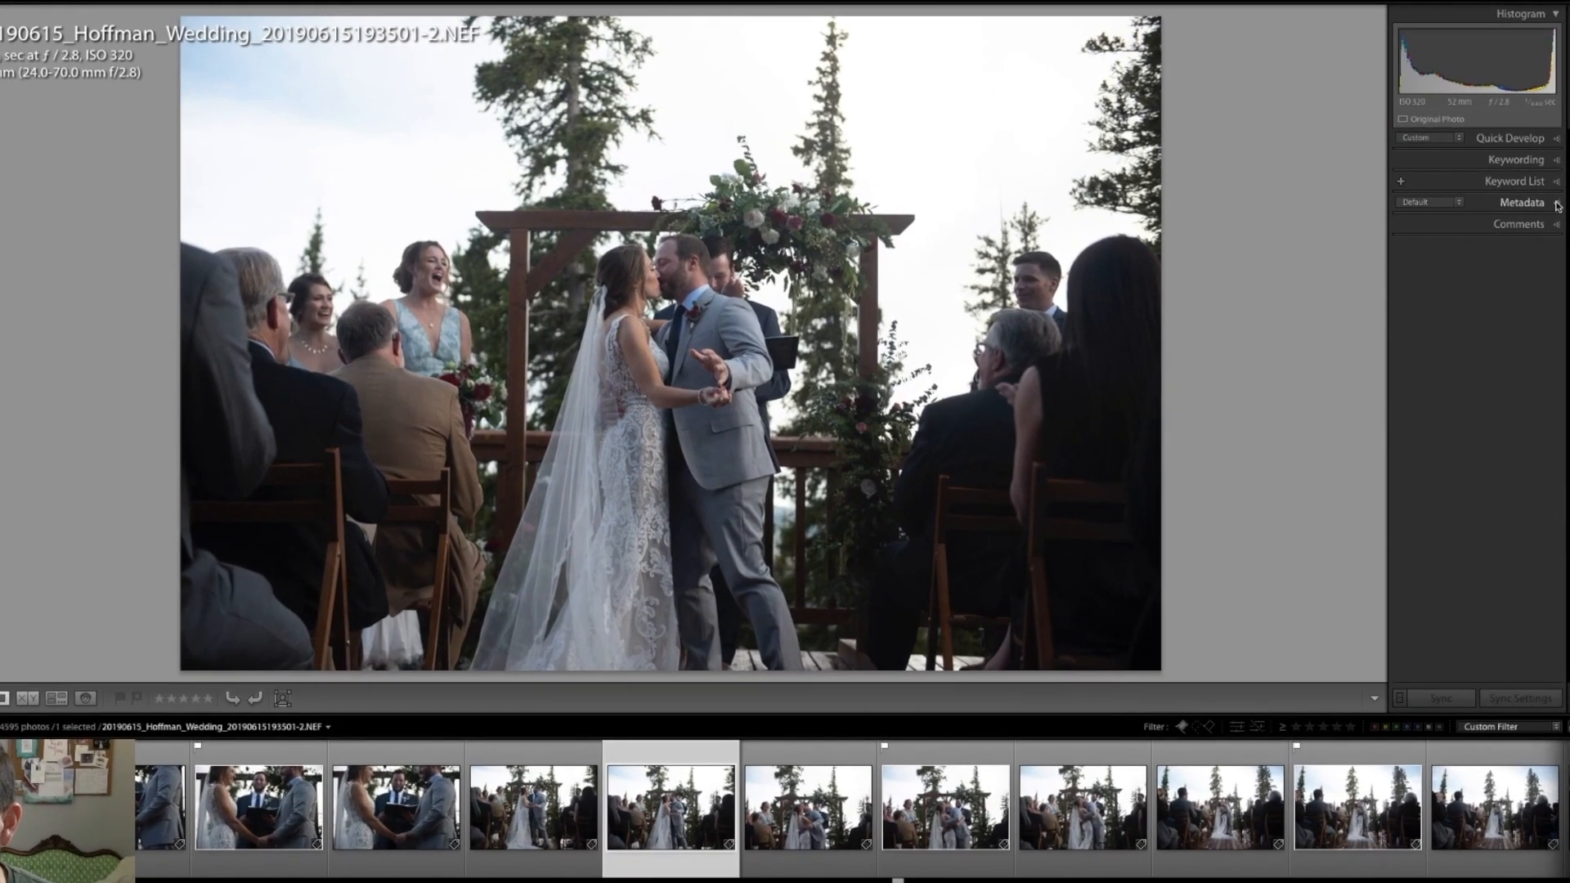
{"action": "left_click", "coordinate": [1561, 211]}
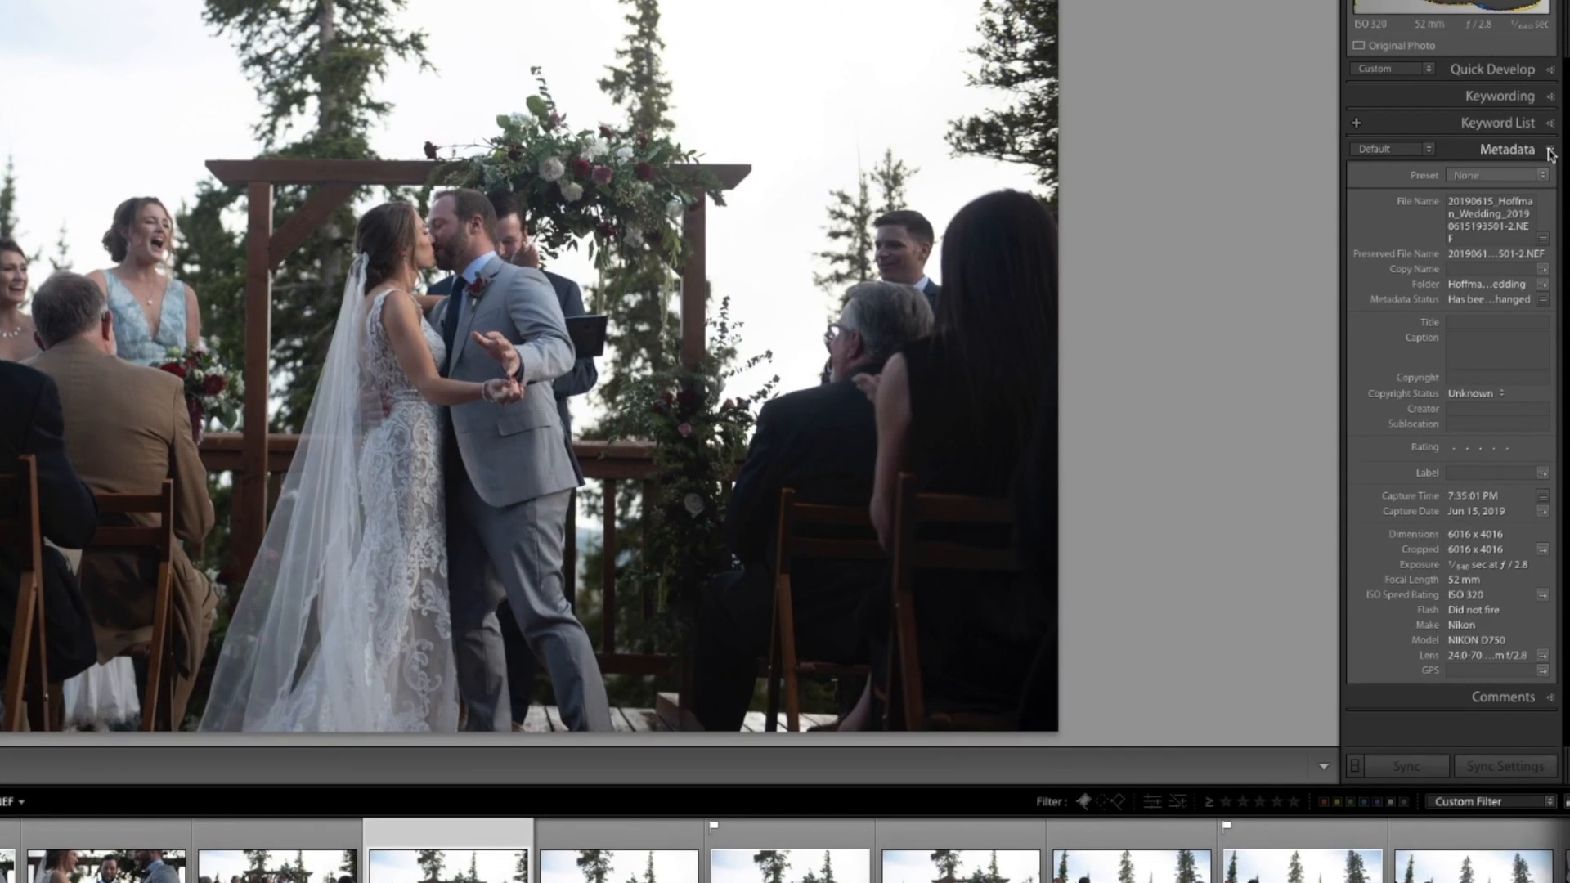
{"action": "key", "text": "Tab"}
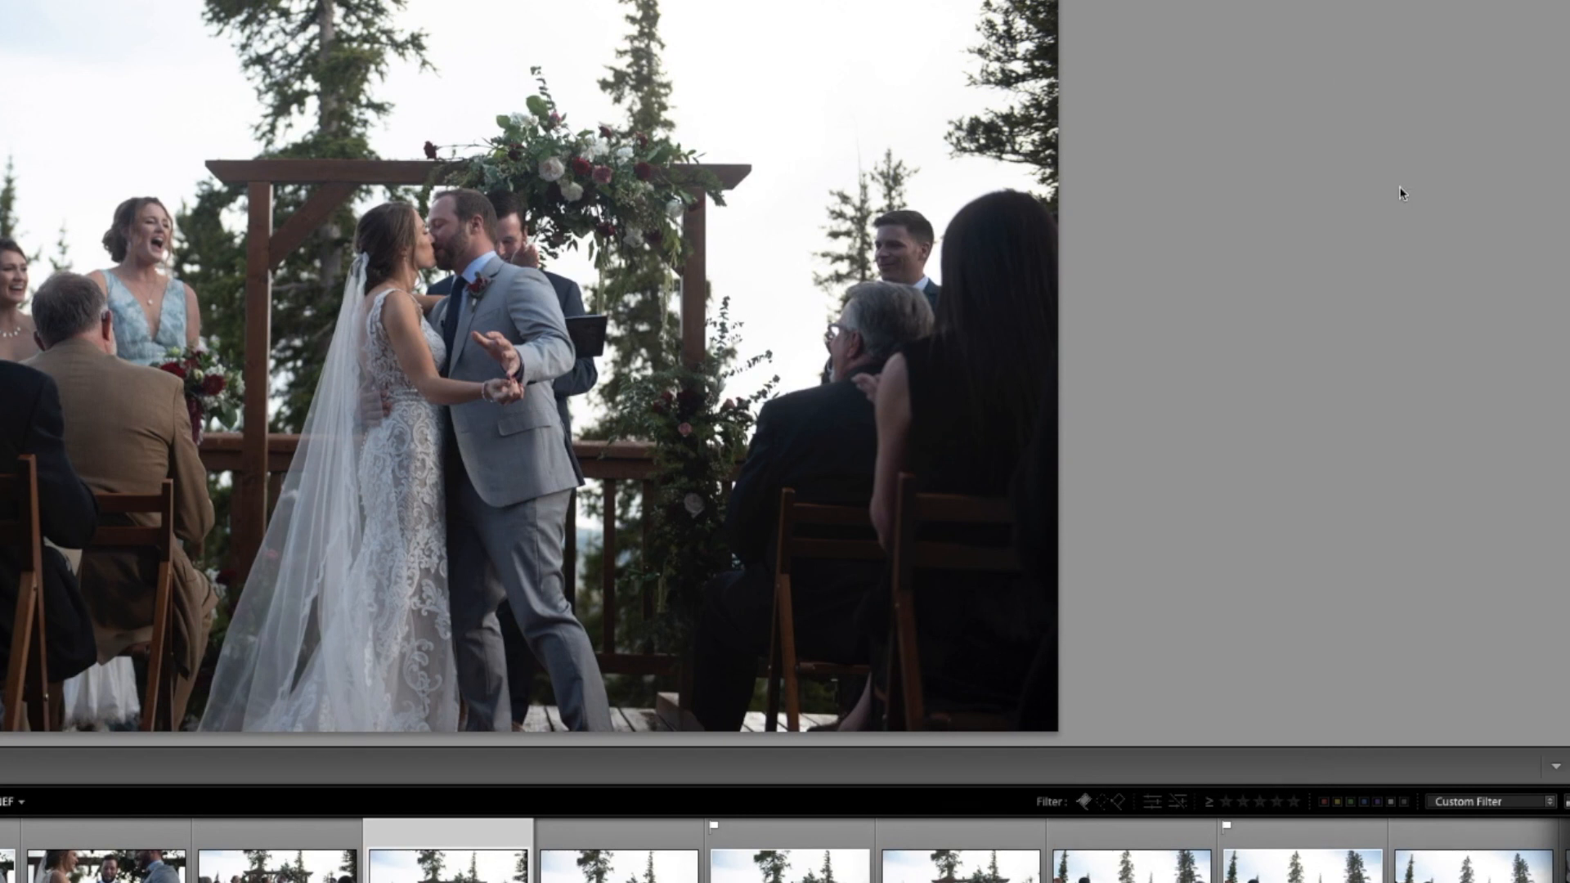
{"action": "key", "text": "Tab"}
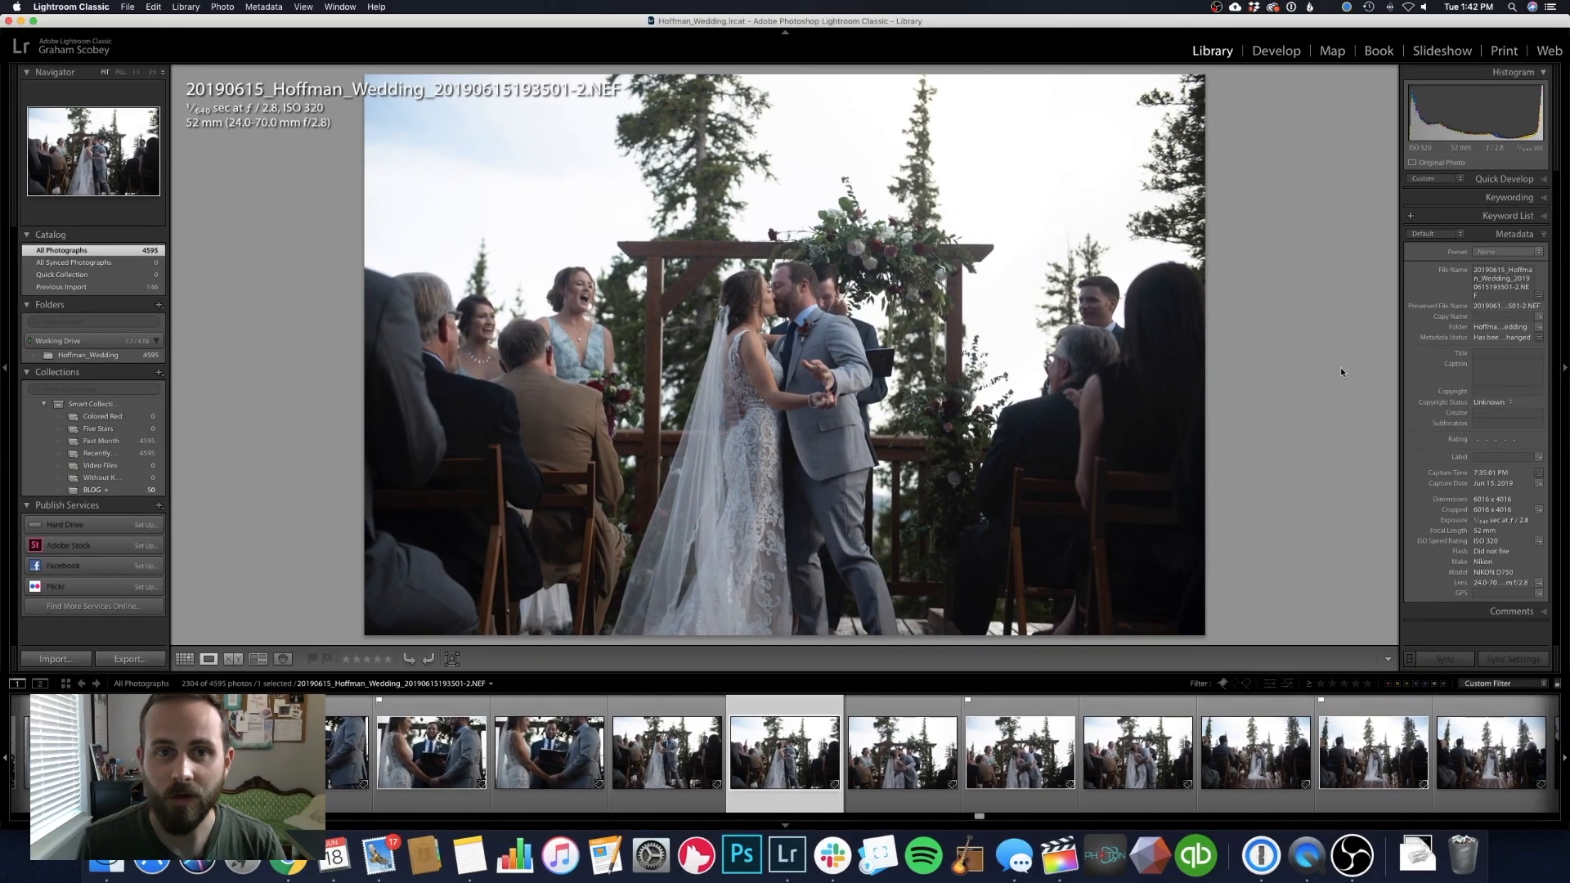
{"action": "key", "text": "g"}
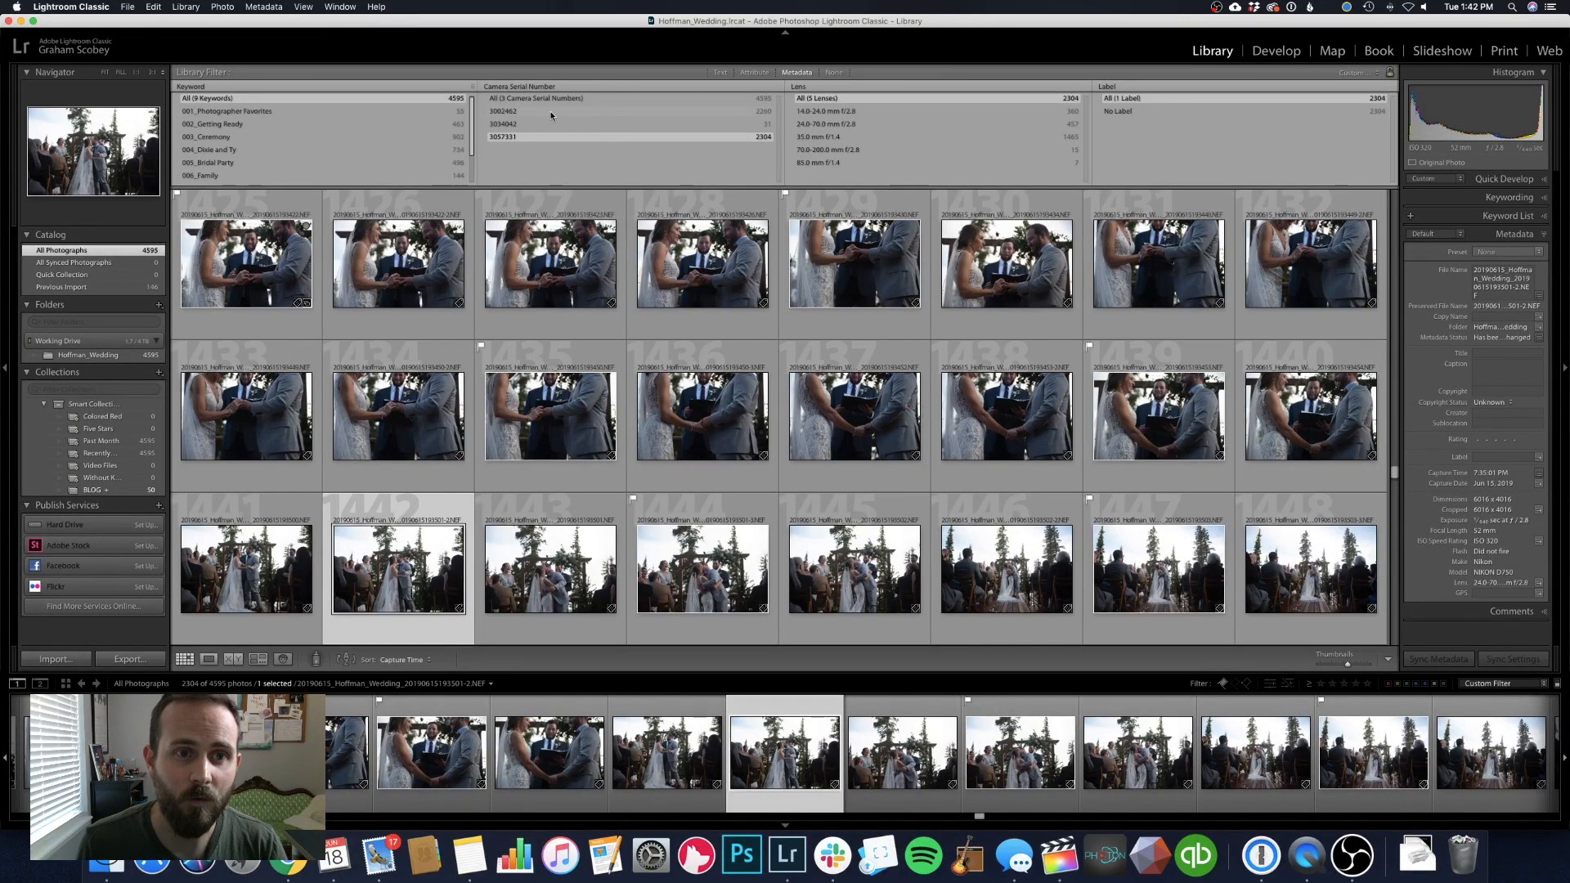
Filter to camera serial number 3002462 and select its matching first-kiss photo
{"action": "left_click", "coordinate": [505, 113]}
{"action": "left_click_drag", "start_coordinate": [1394, 202], "coordinate": [1401, 459]}
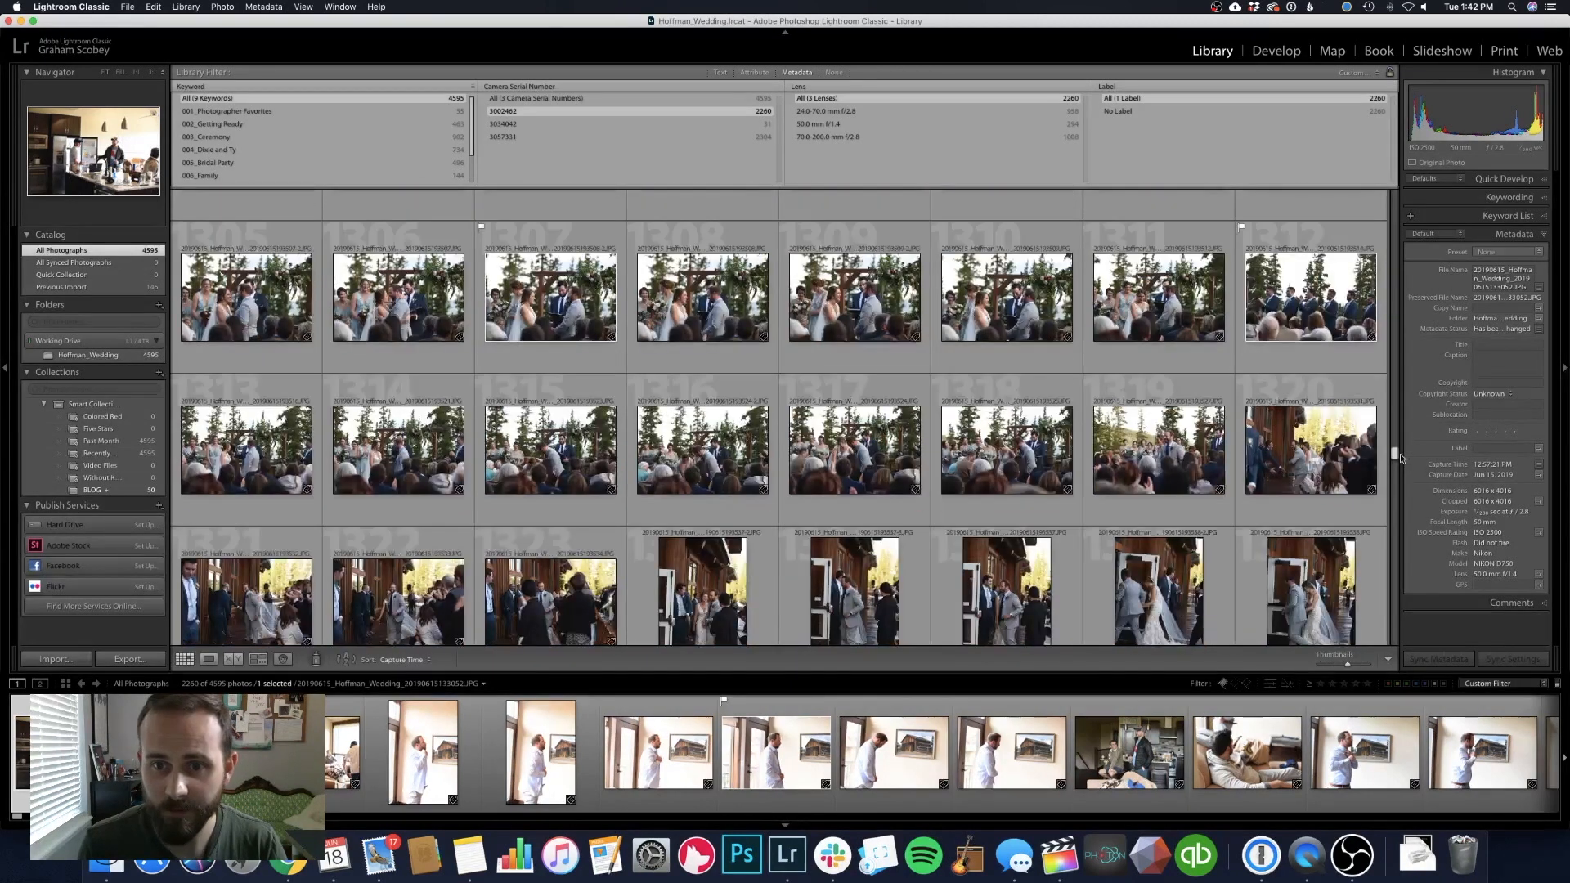
{"action": "scroll", "coordinate": [720, 425], "scroll_direction": "up", "scroll_amount": 2}
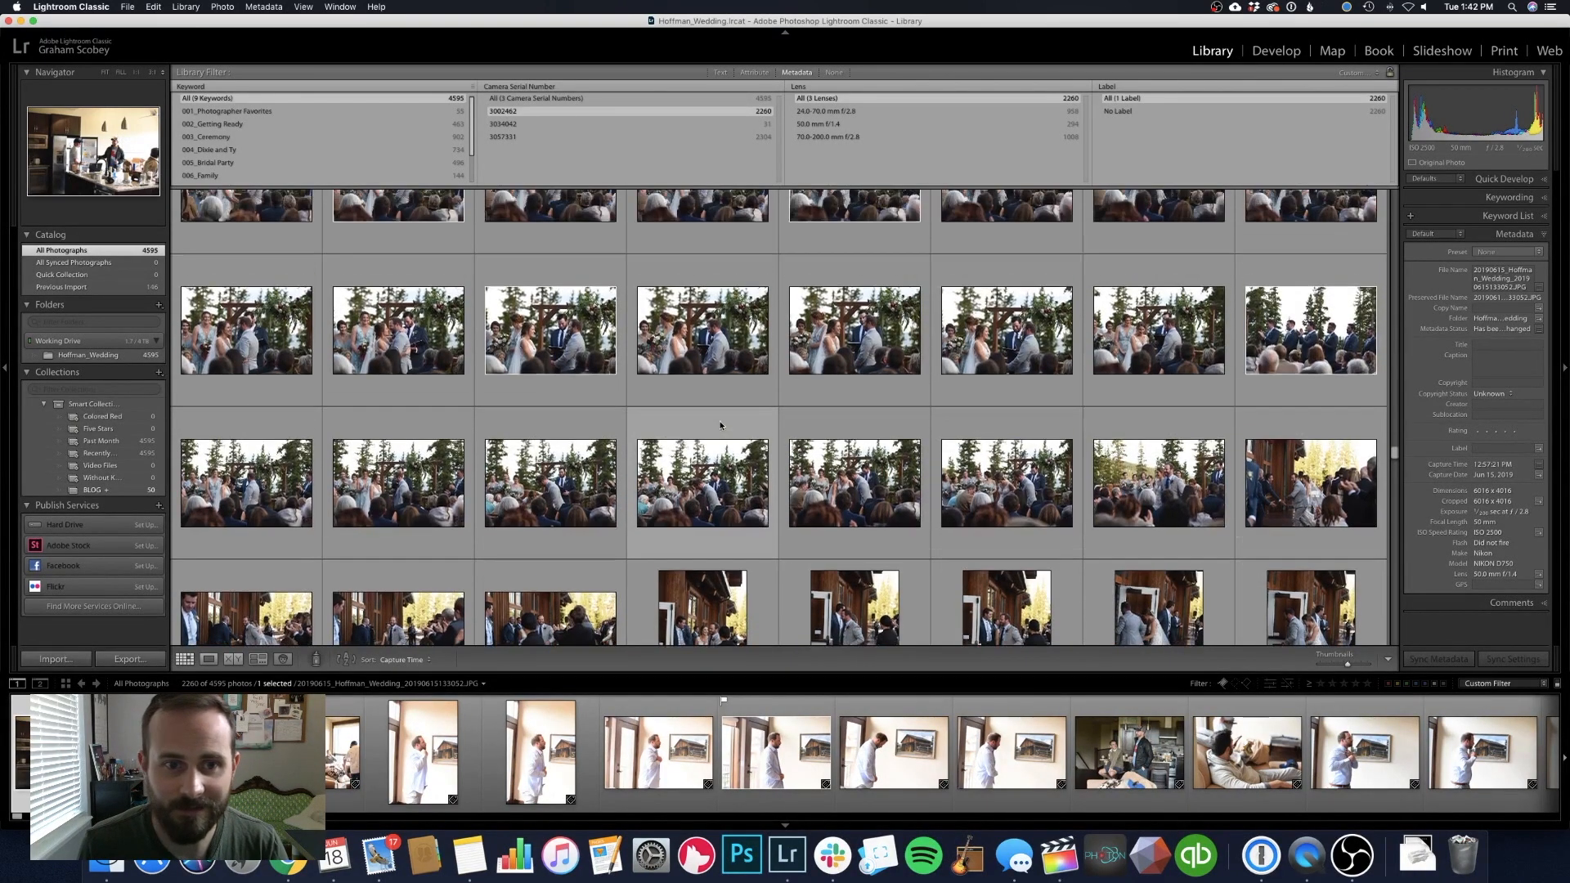
{"action": "scroll", "coordinate": [720, 424], "scroll_direction": "up", "scroll_amount": 10}
{"action": "scroll", "coordinate": [718, 420], "scroll_direction": "up", "scroll_amount": 2}
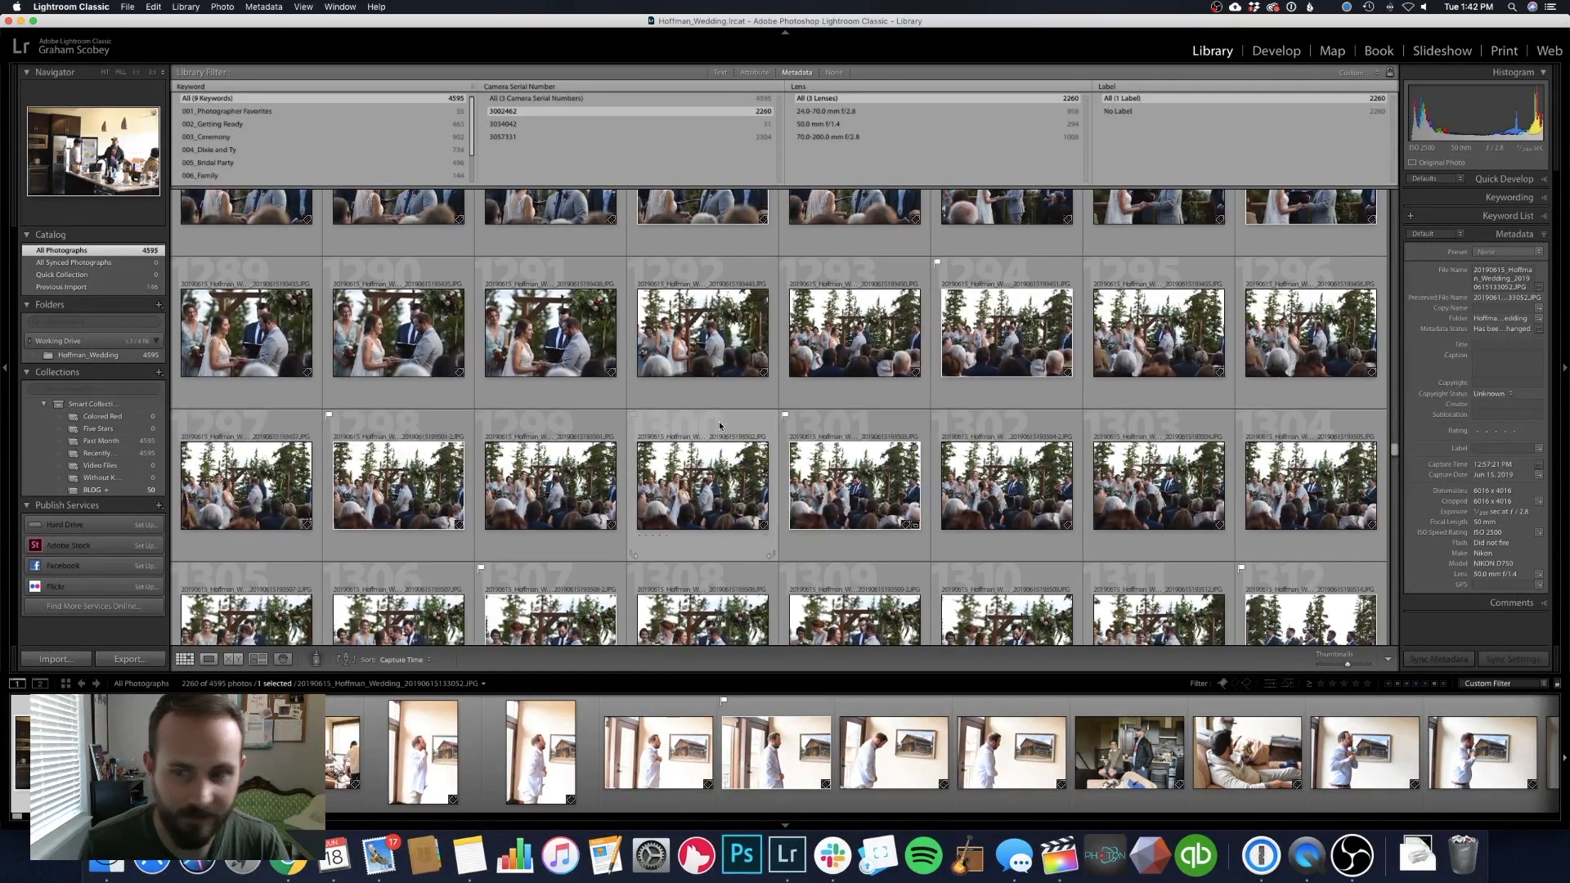
{"action": "left_click", "coordinate": [841, 503]}
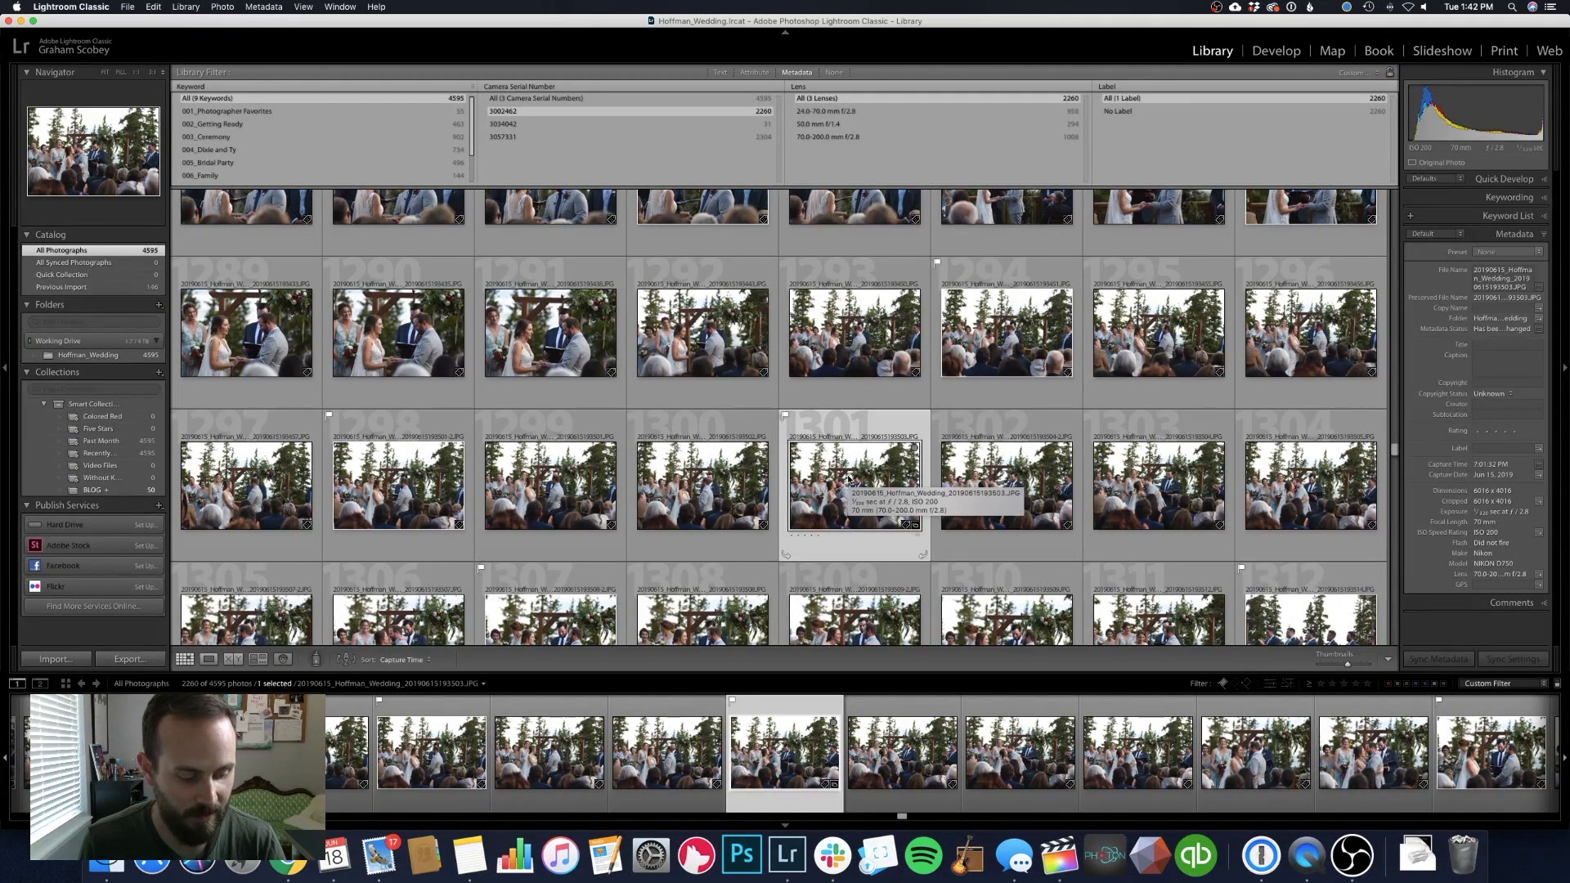
Select all photos from this camera and open the Edit Capture Time dialog
{"action": "key", "text": "super+a"}
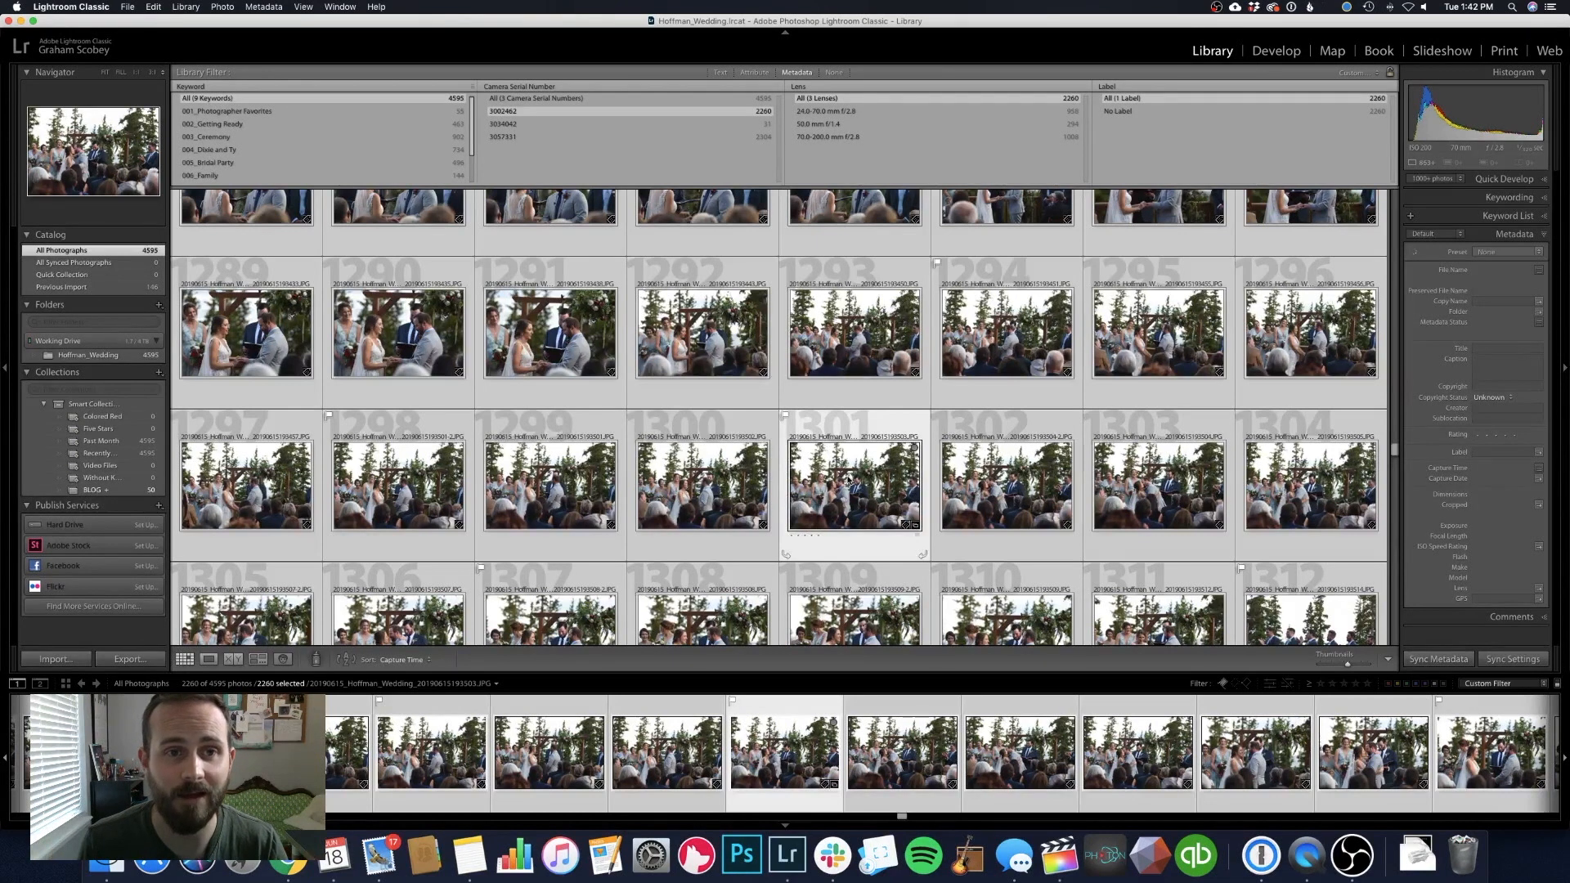
{"action": "left_click", "coordinate": [265, 7]}
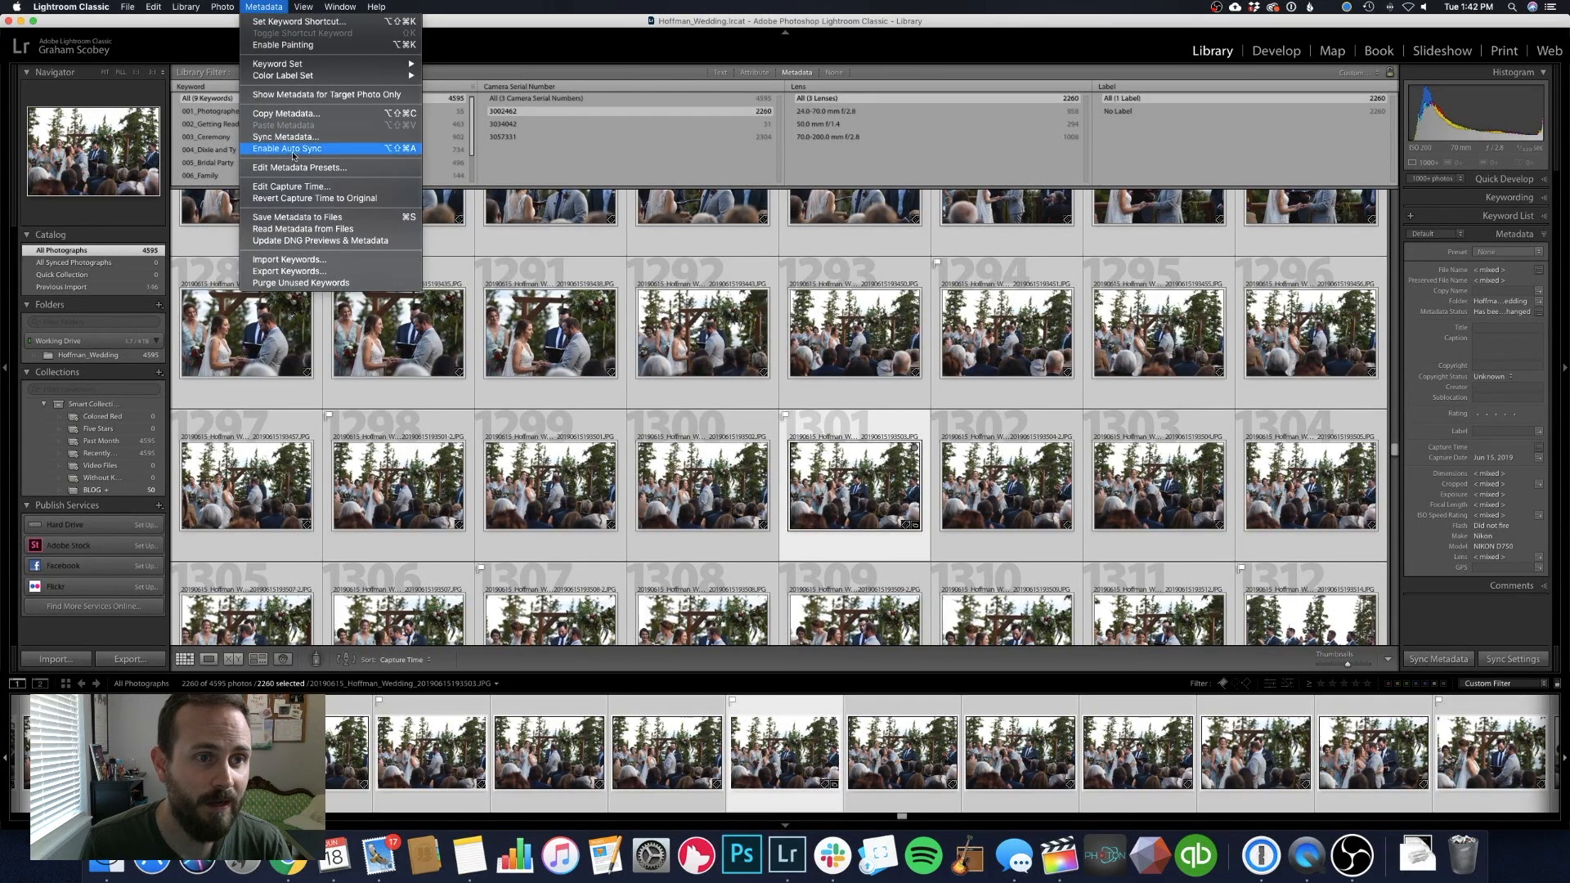
{"action": "left_click", "coordinate": [299, 187]}
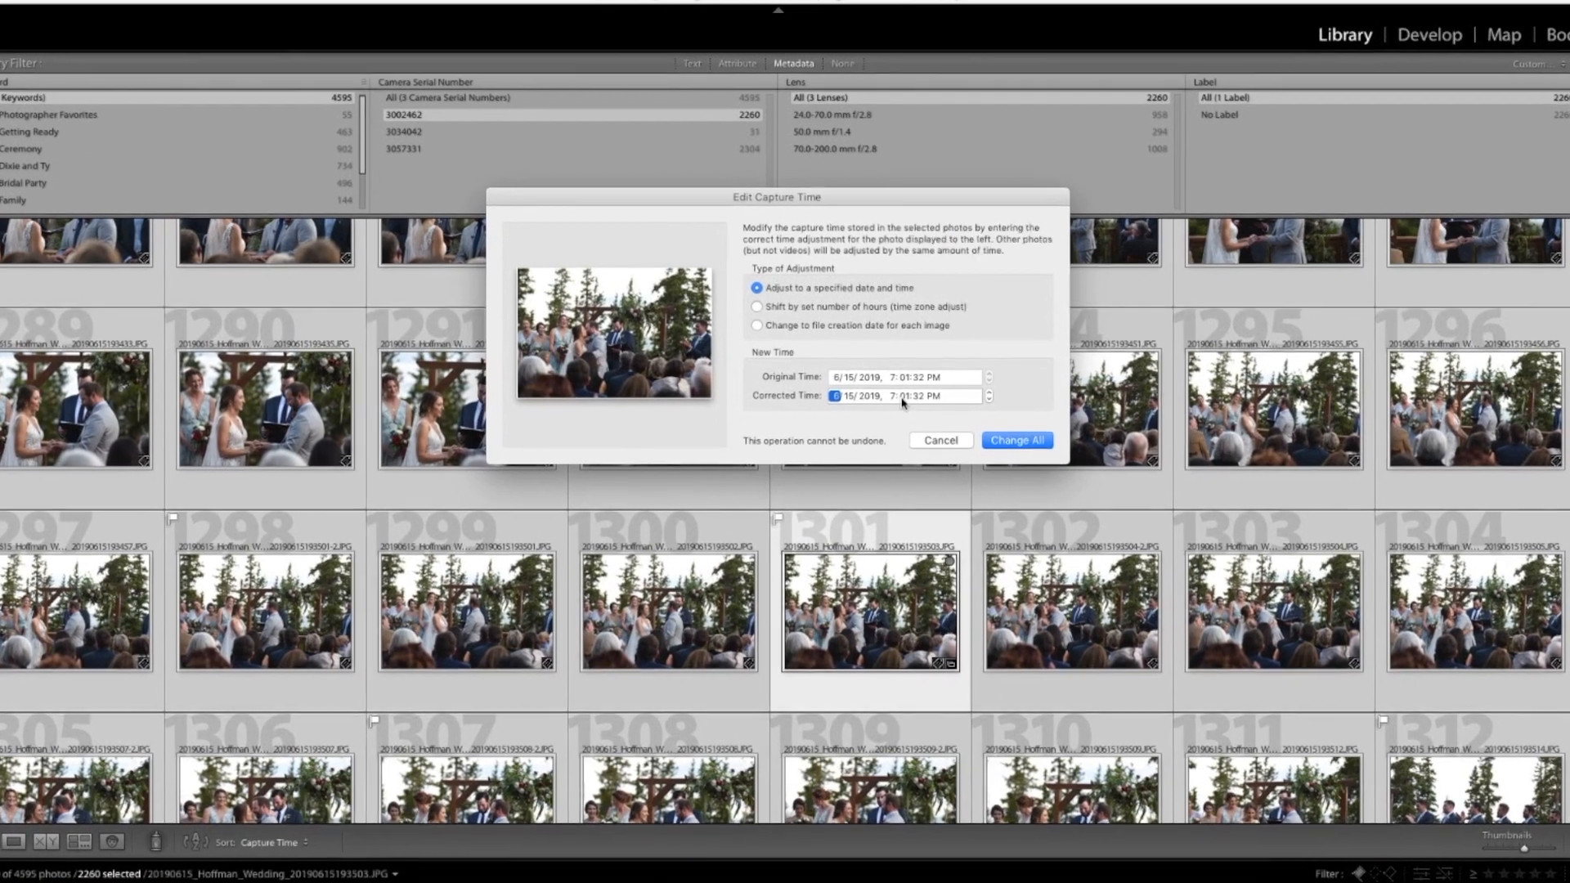
Set the corrected capture time to 7:35:01 PM and apply the change to all selected photos
{"action": "left_click", "coordinate": [887, 341]}
{"action": "type", "text": "35"}
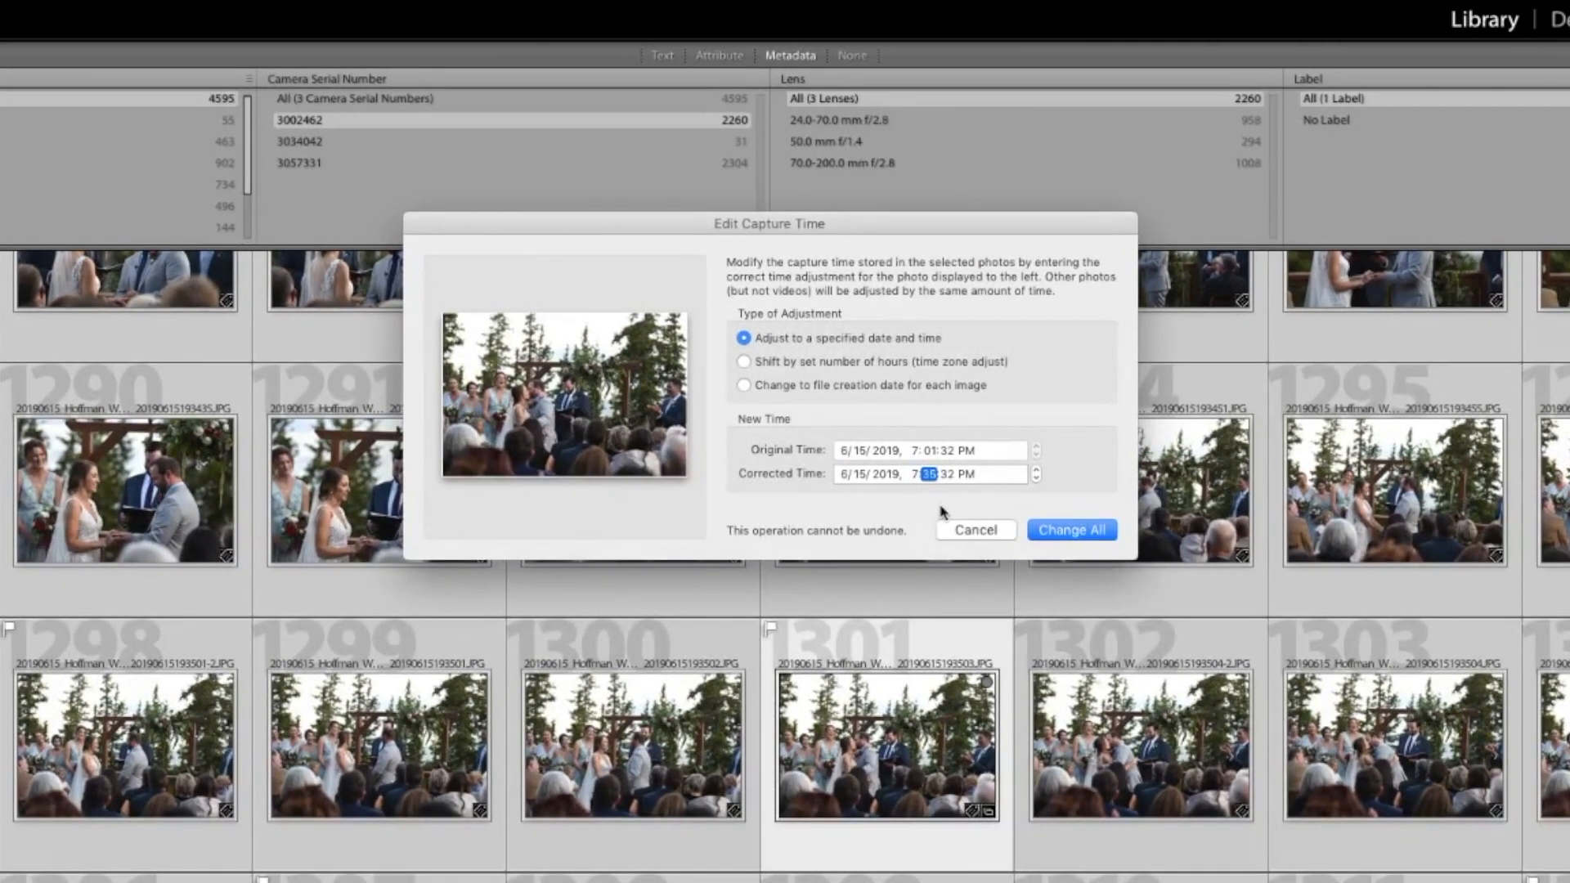
{"action": "key", "text": "Tab"}
{"action": "left_click", "coordinate": [927, 363]}
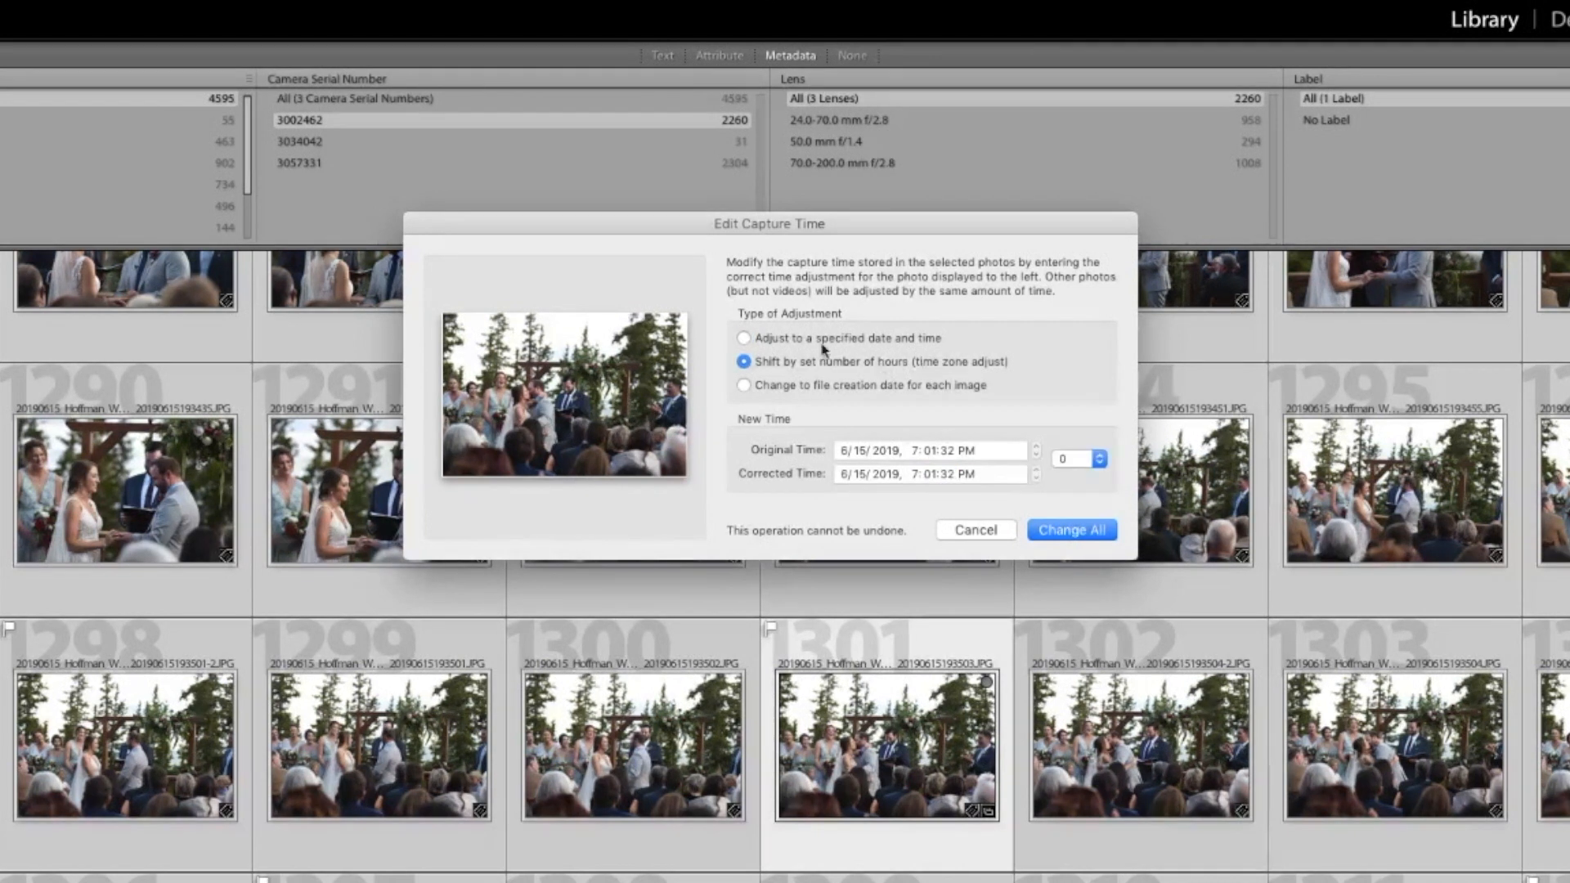
{"action": "left_click", "coordinate": [746, 339]}
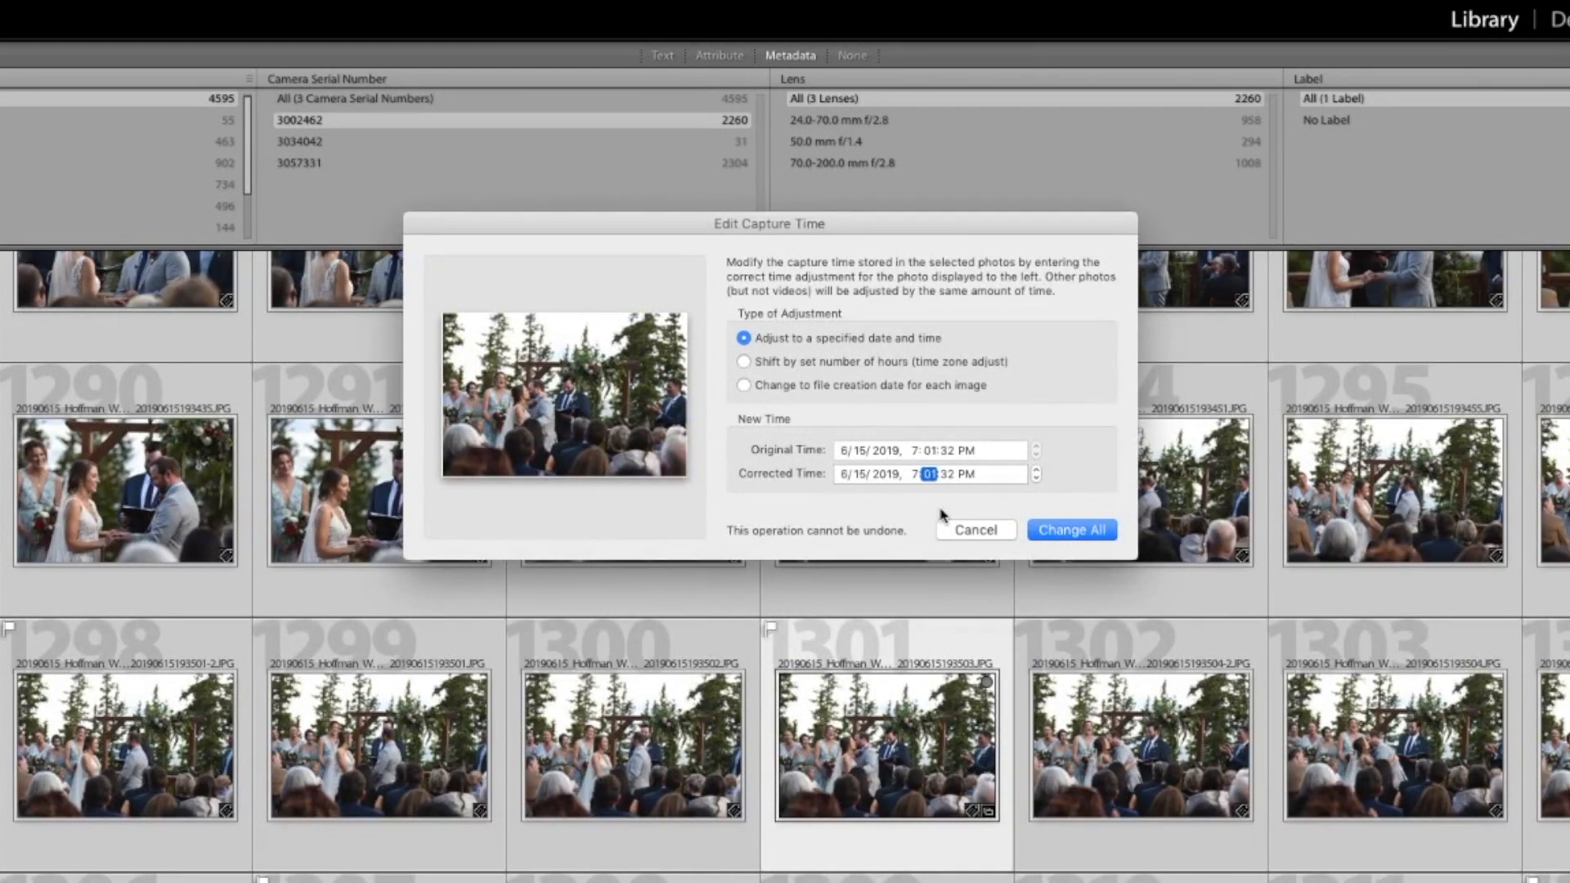
{"action": "key", "text": "Tab"}
{"action": "type", "text": "01"}
{"action": "left_click", "coordinate": [1069, 532]}
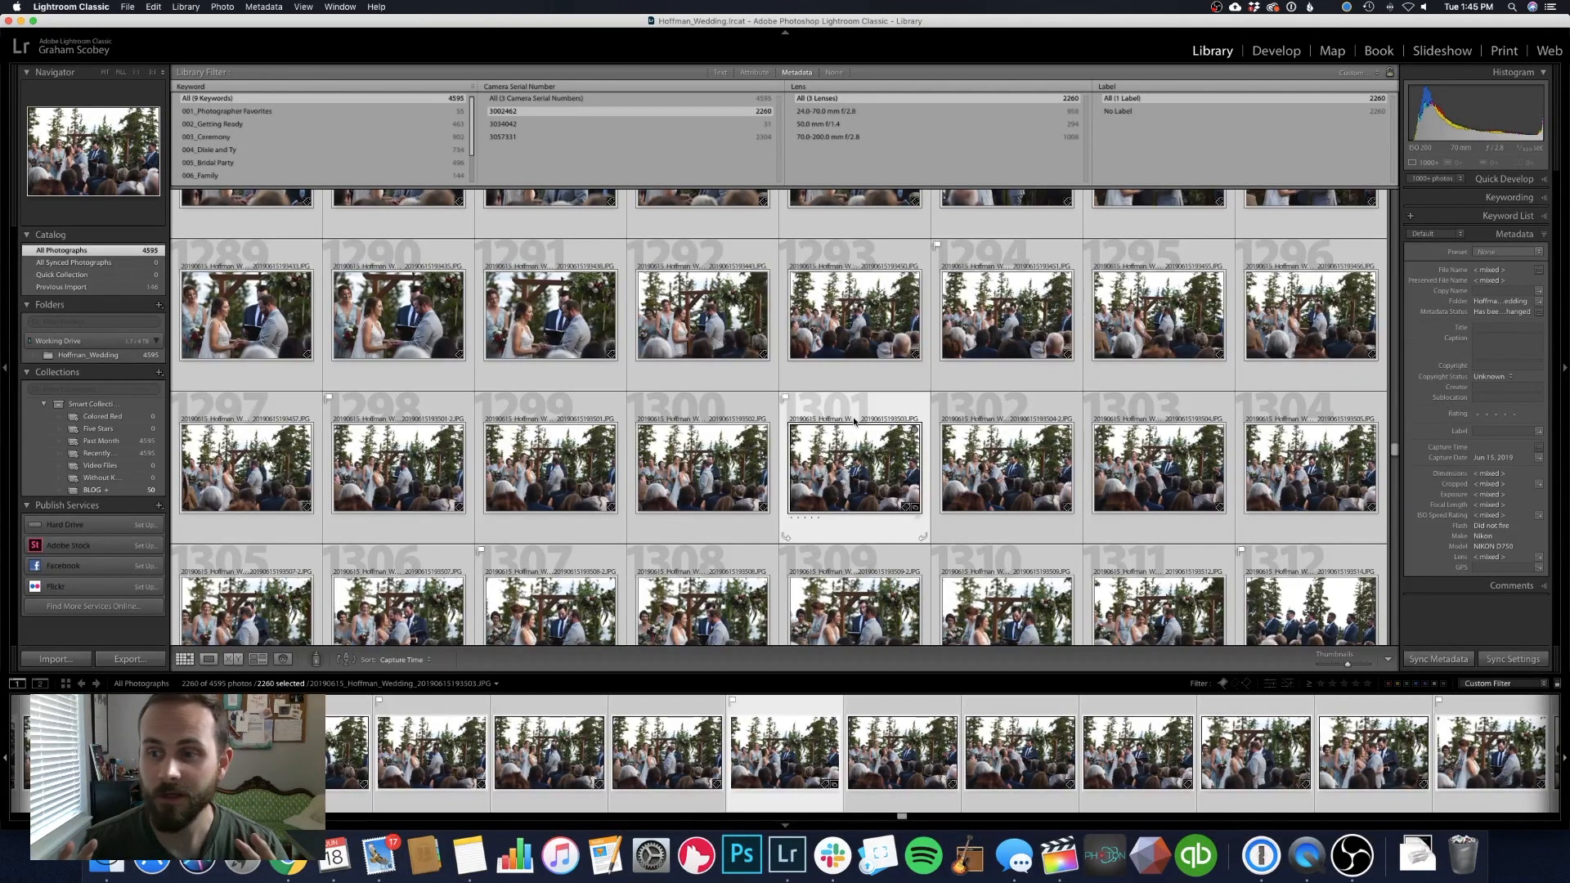
Add serial number 3057331 to the filter to view both cameras' ceremony photos together
{"action": "left_click", "coordinate": [857, 413]}
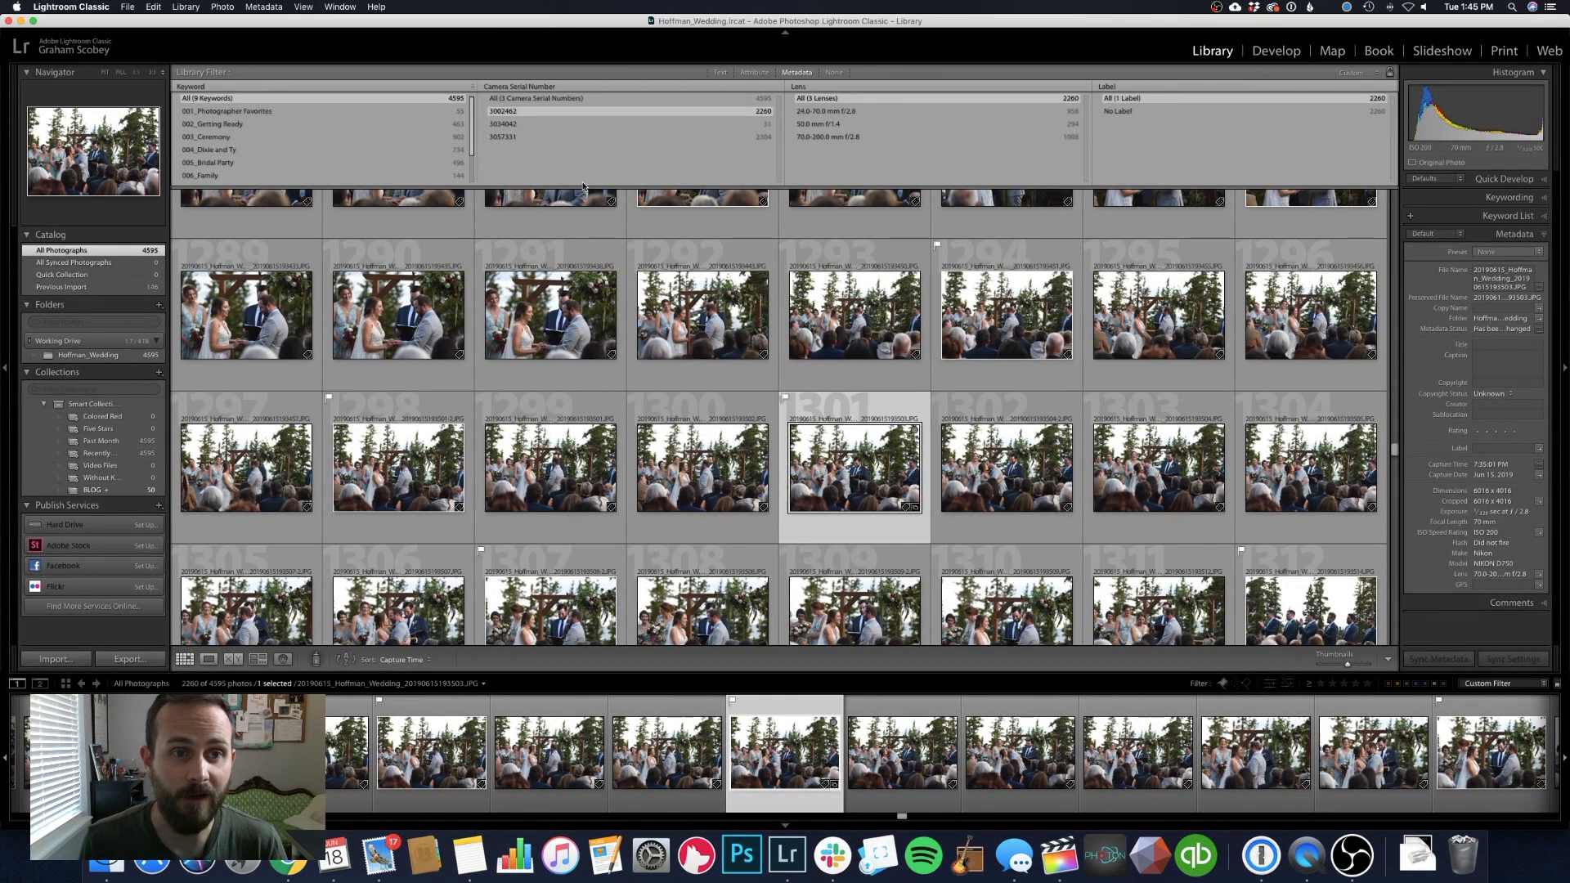
{"action": "left_click", "coordinate": [511, 138], "text": "super"}
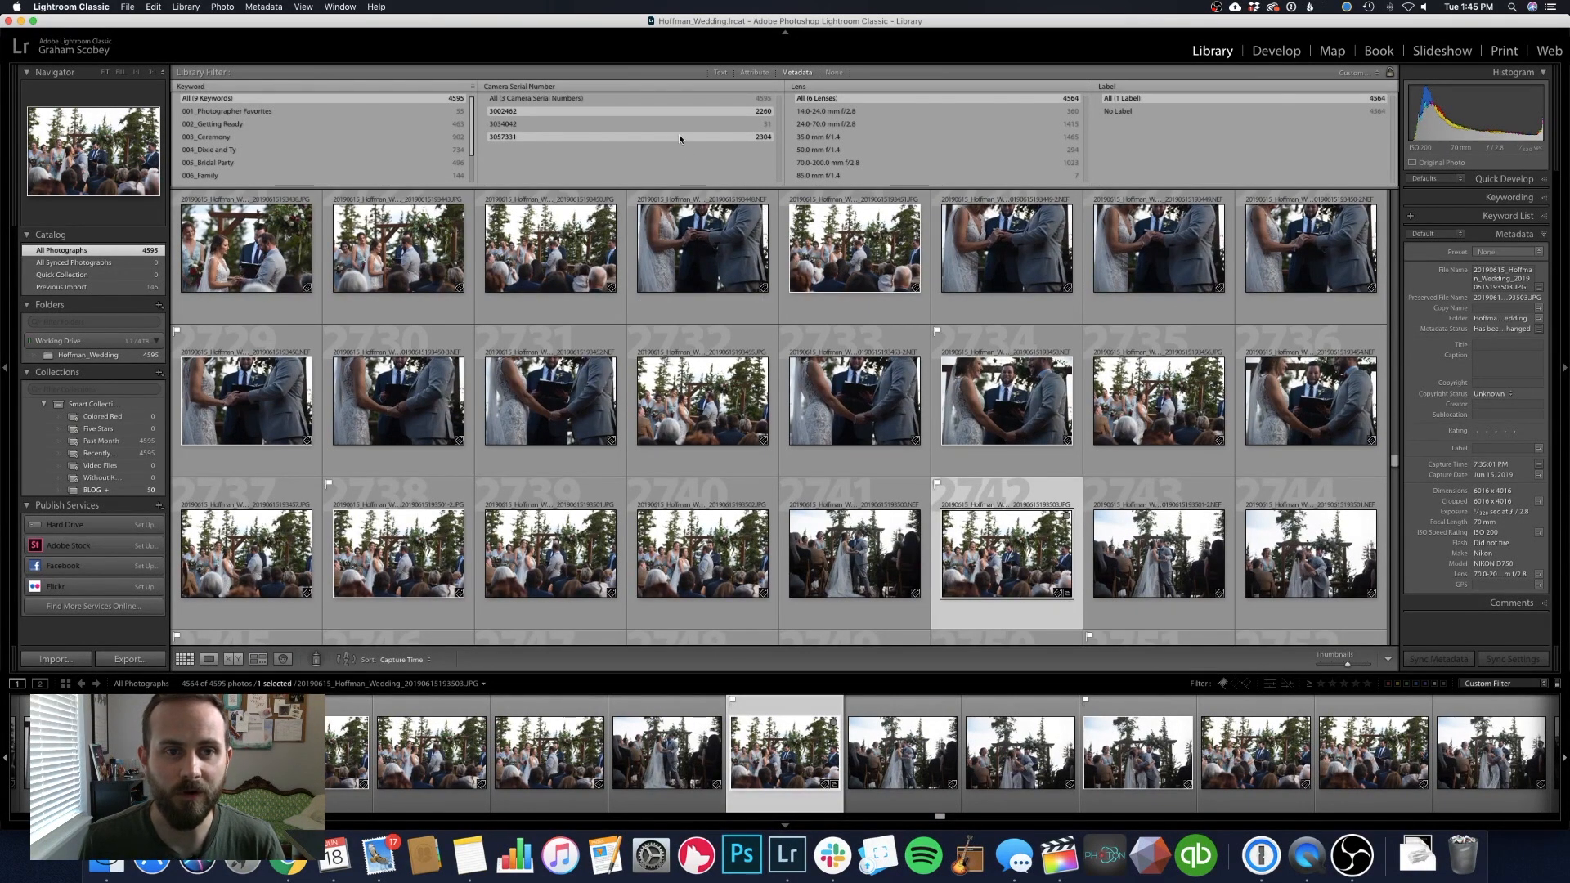
Filter to camera serial number 3034042 and step through its cake-cutting photos in loupe view
{"action": "left_click", "coordinate": [633, 125]}
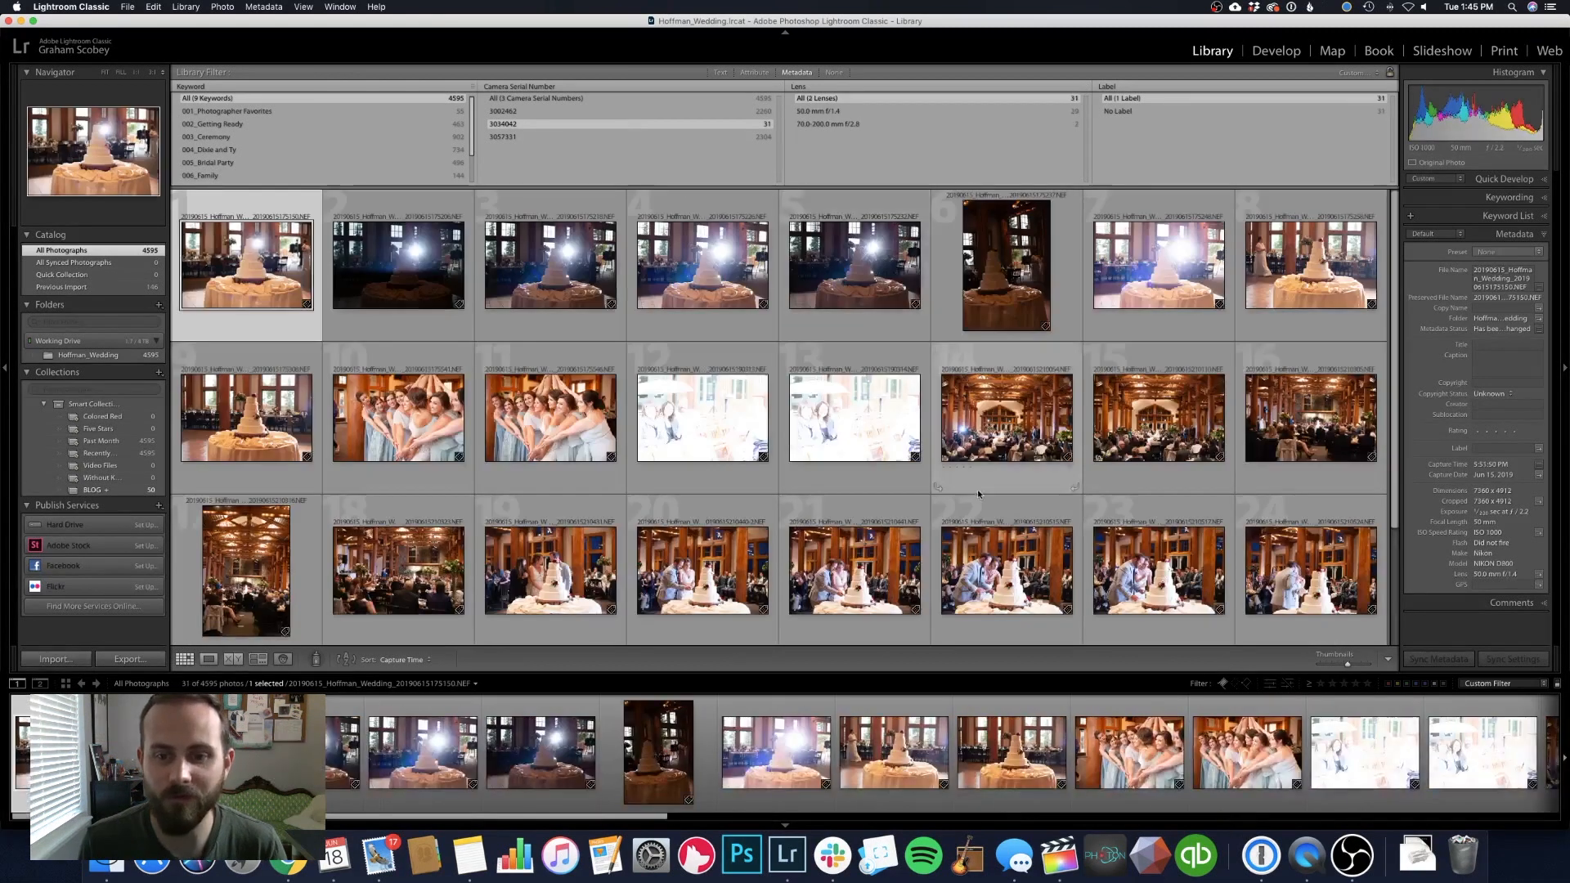
{"action": "scroll", "coordinate": [980, 484], "scroll_direction": "down", "scroll_amount": 2}
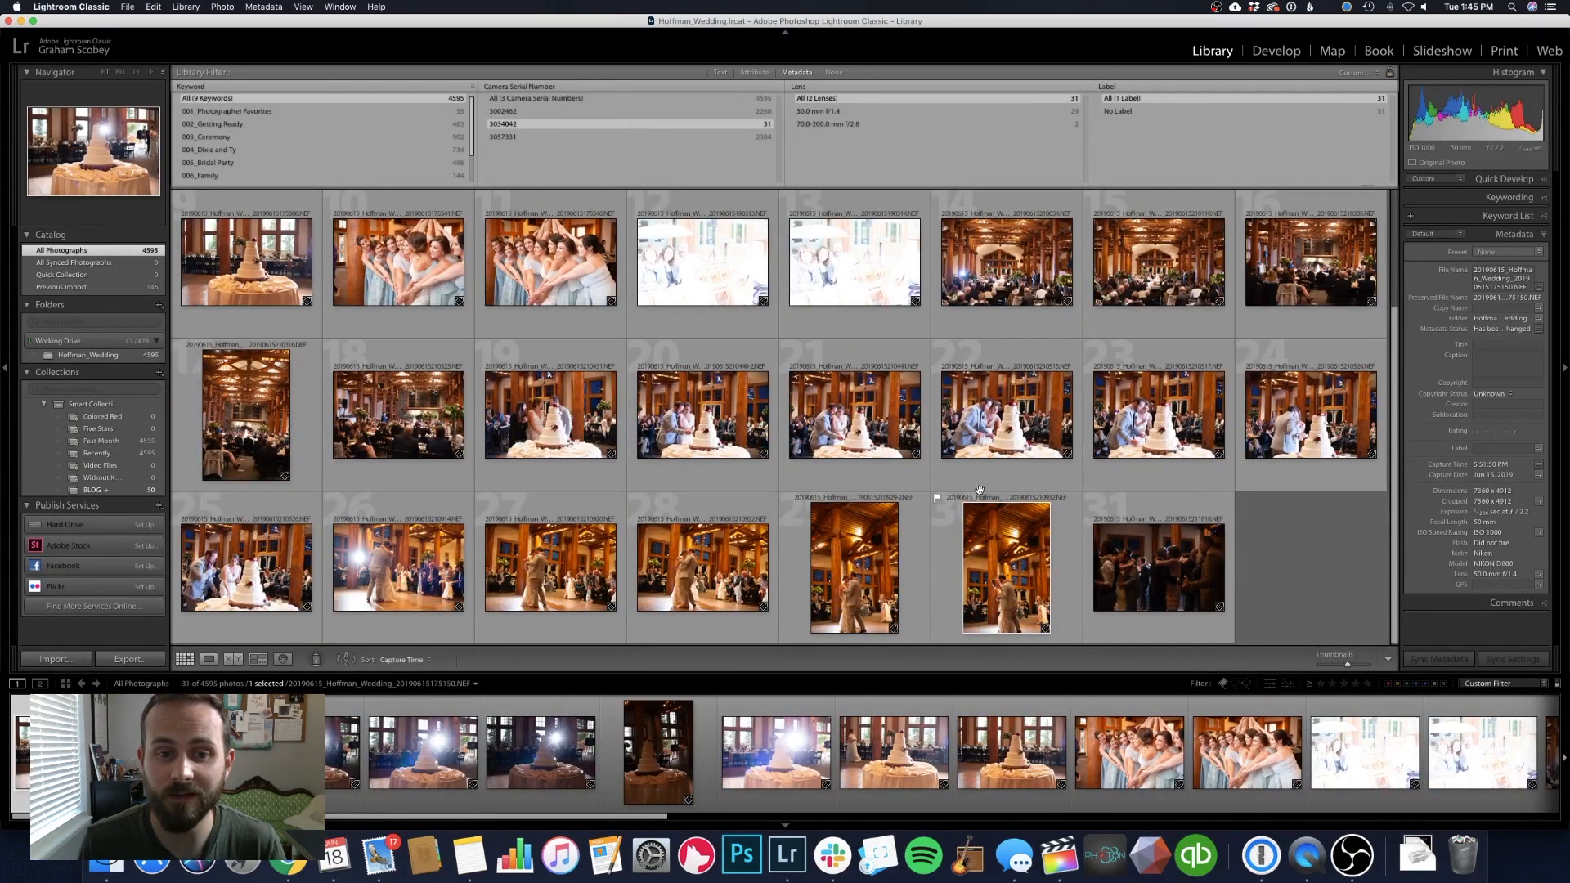
{"action": "left_click", "coordinate": [564, 485]}
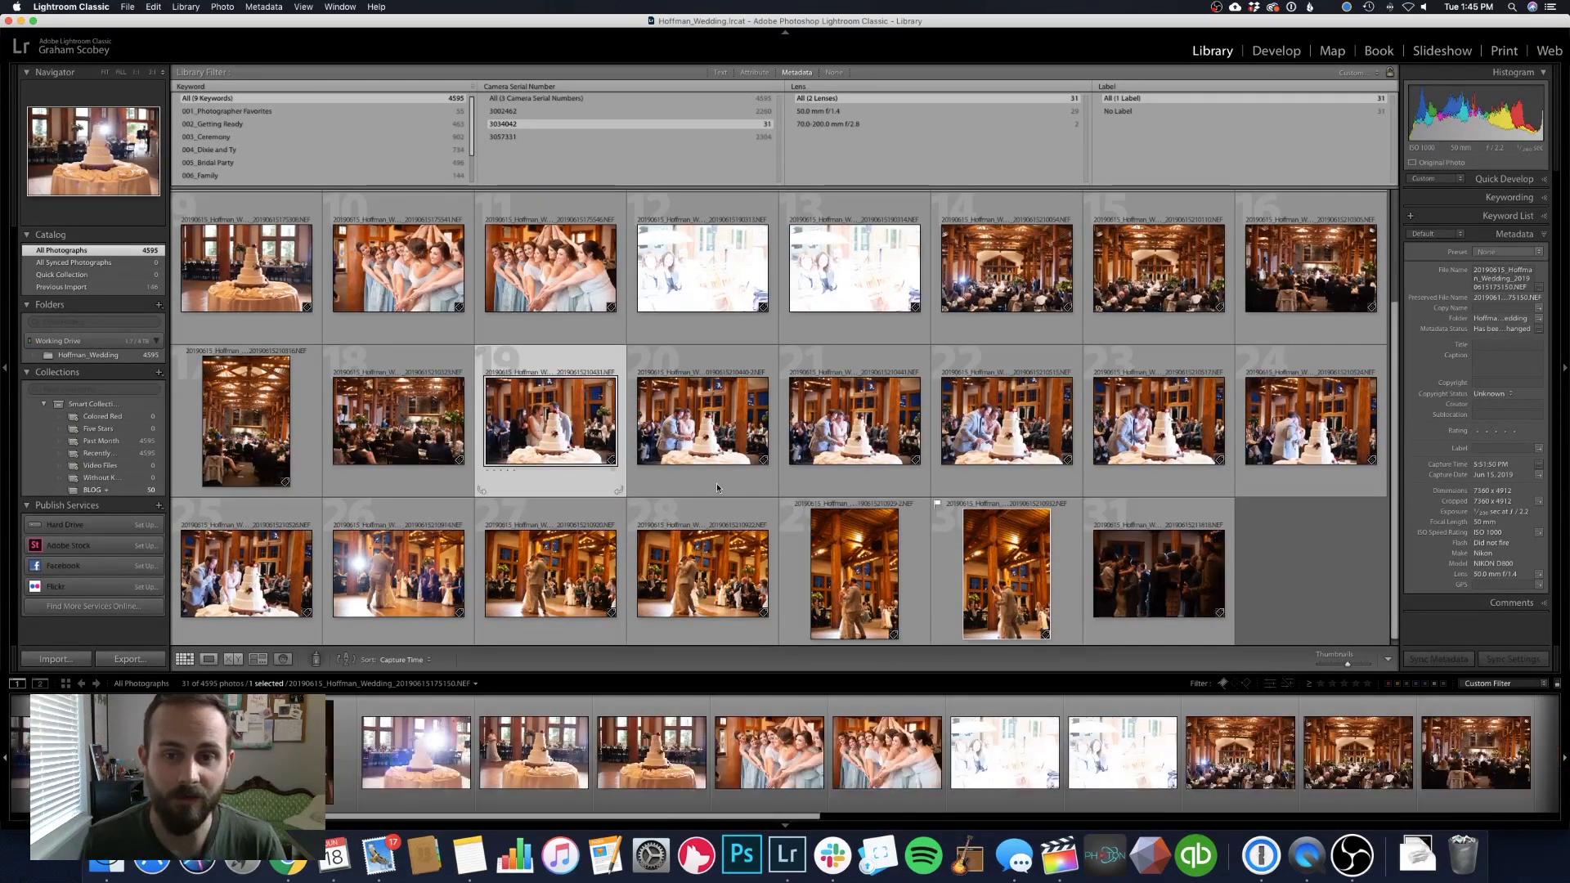
{"action": "key", "text": "e"}
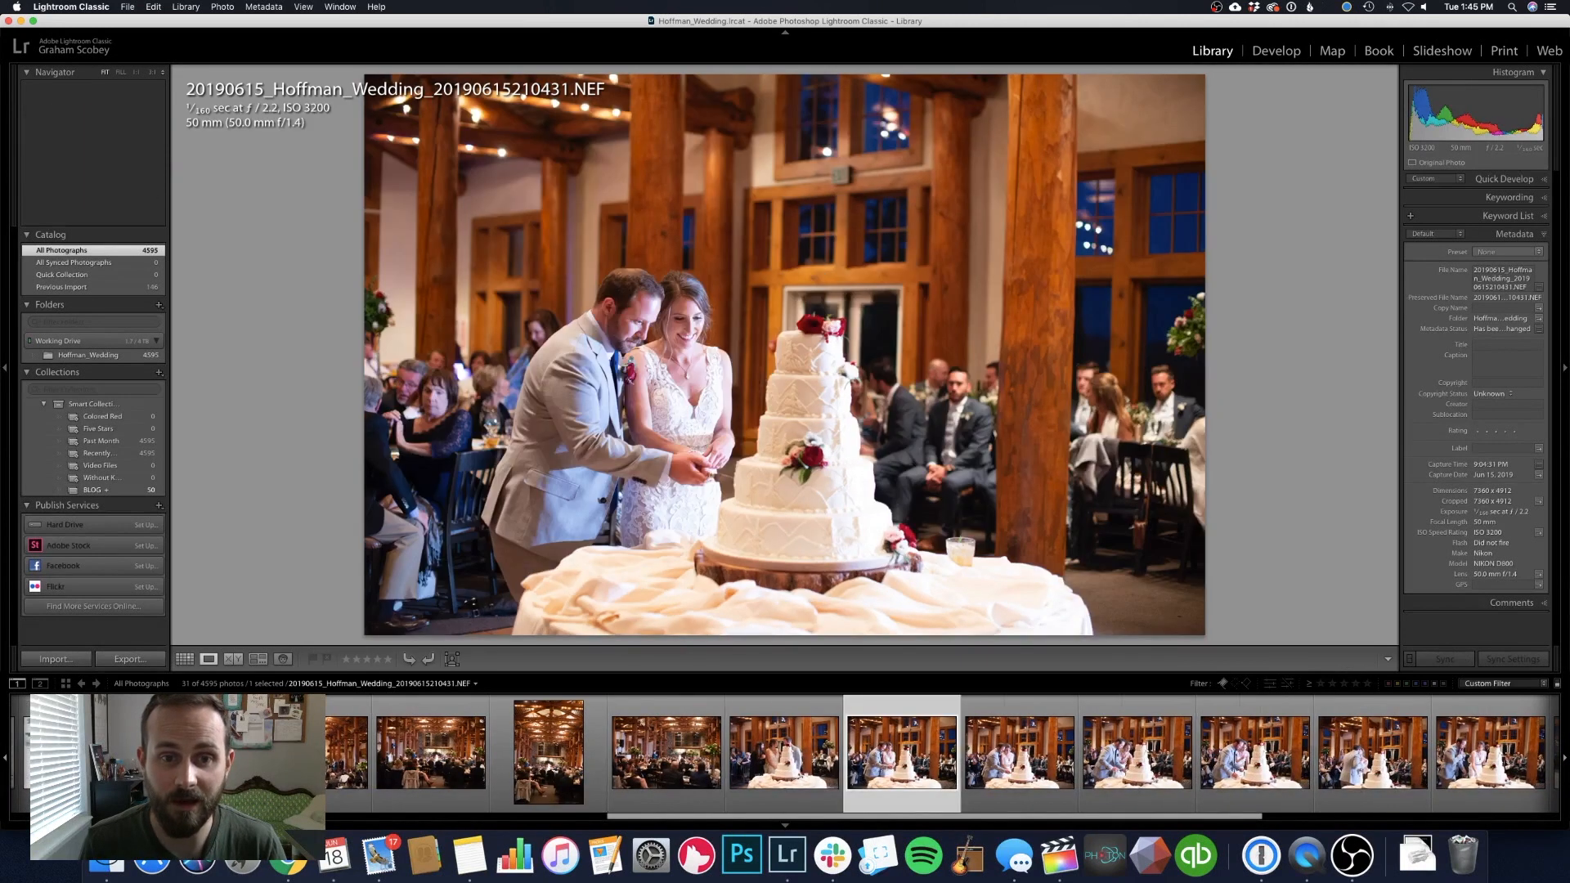
{"action": "key", "text": "Right"}
{"action": "key", "text": "Right"}
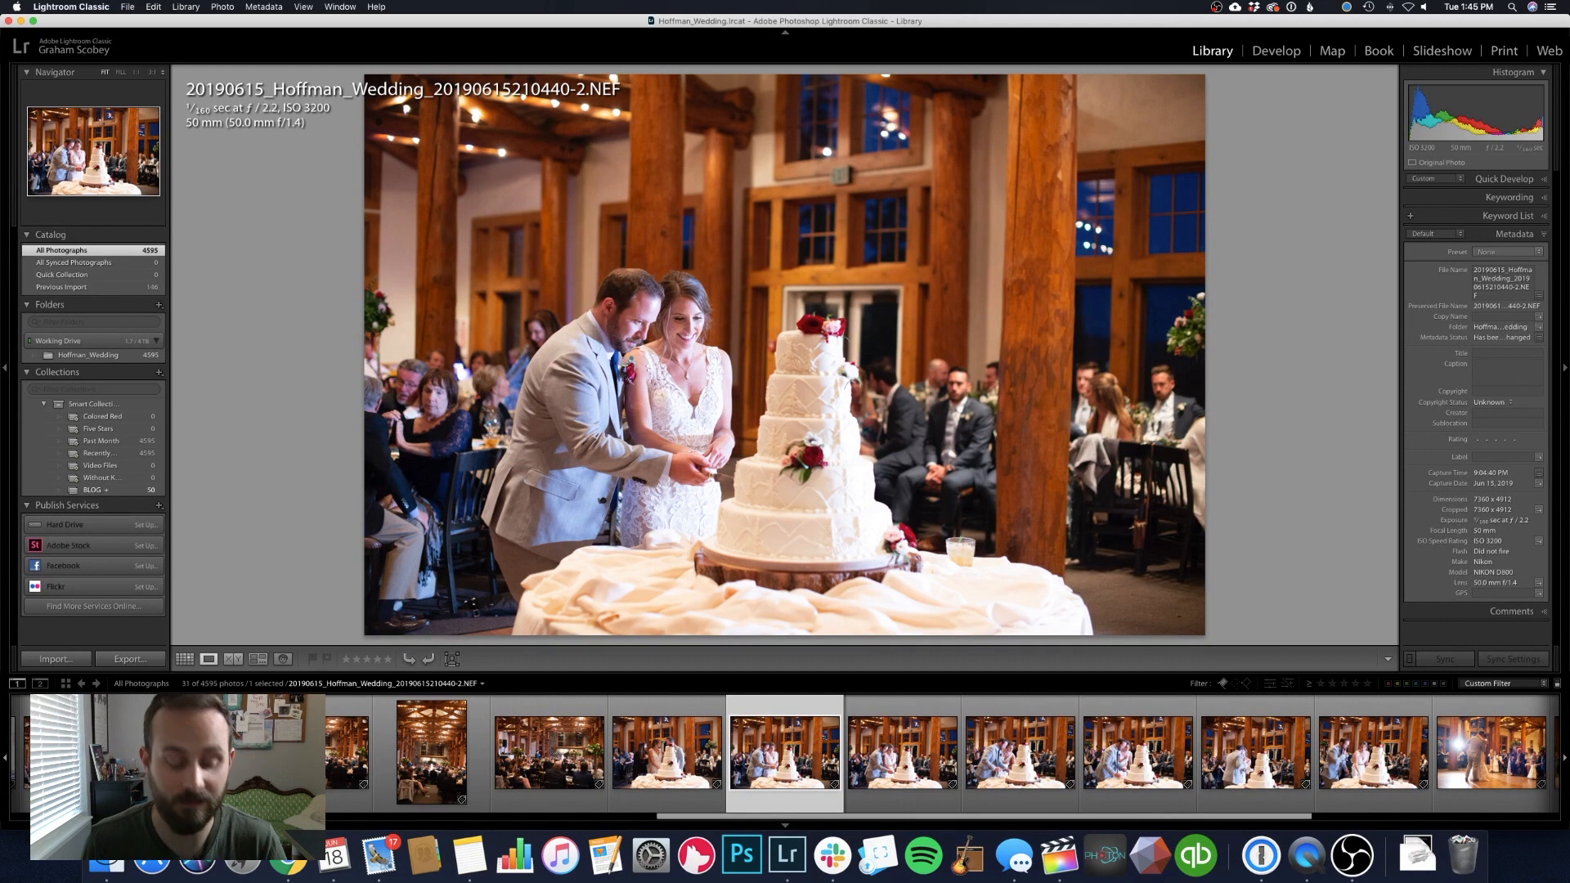
{"action": "key", "text": "g"}
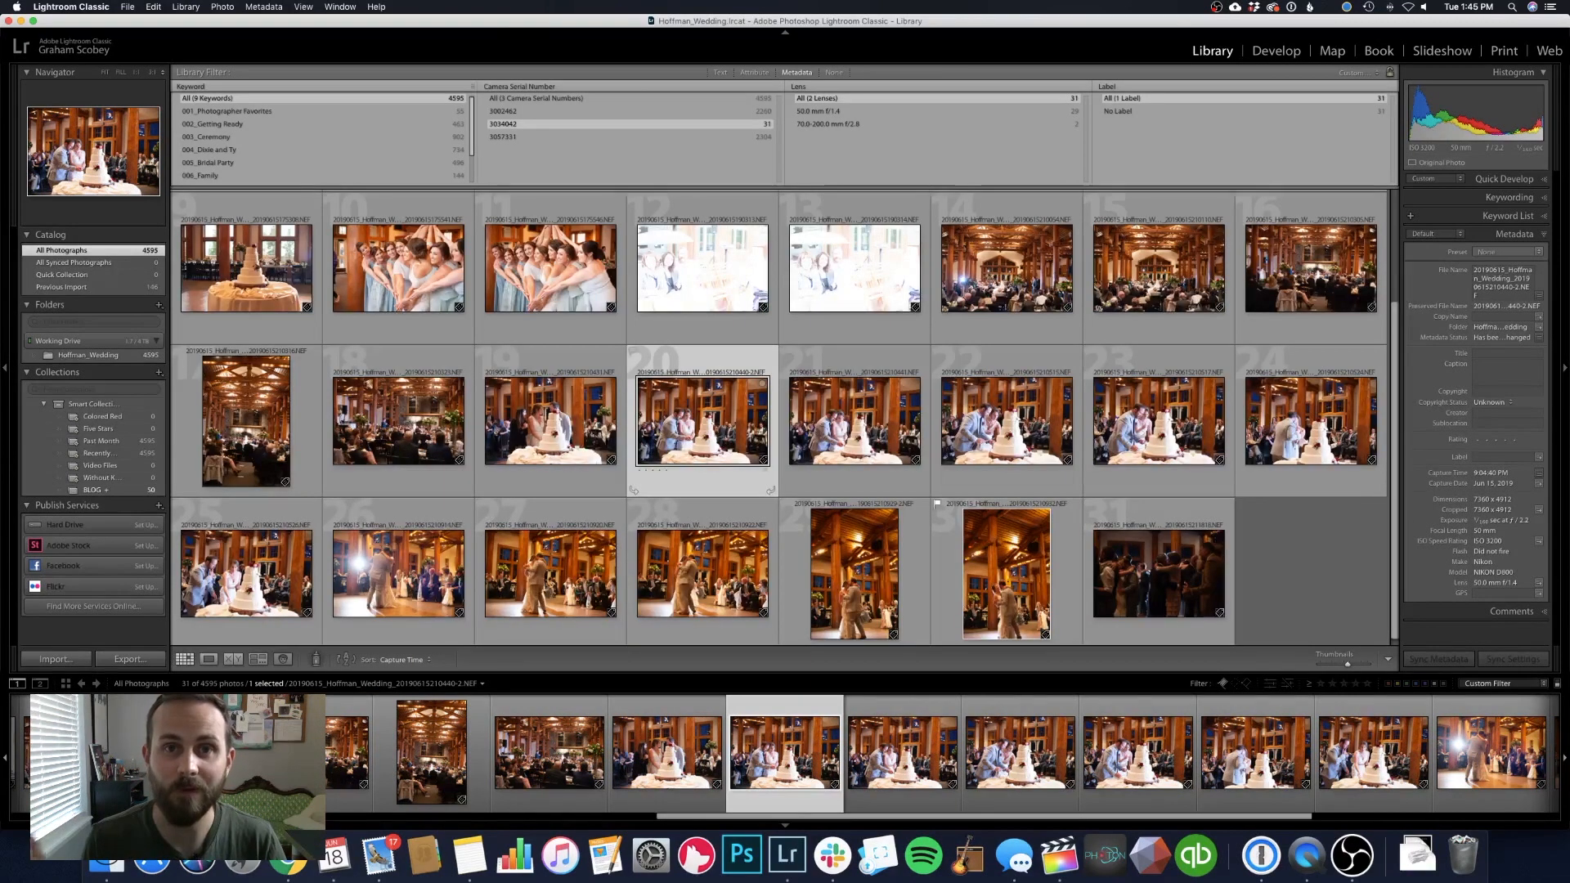